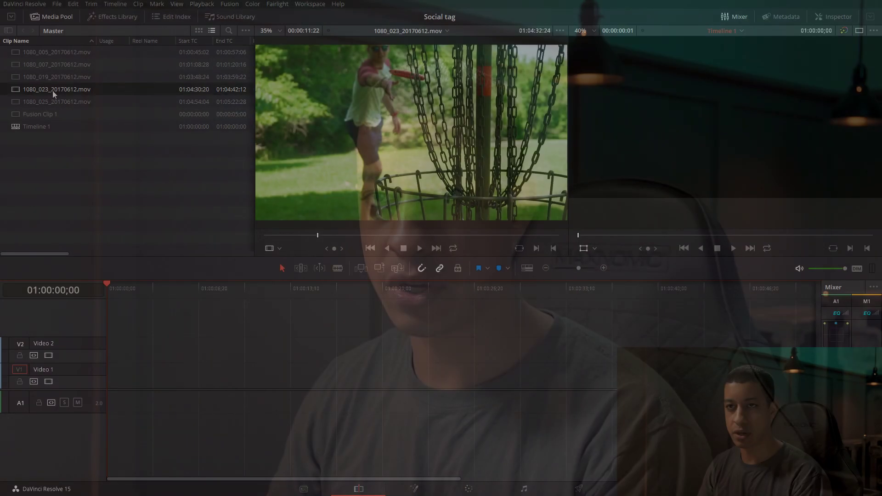
Step: Preview clip 1080_025_20170612.mov from the media pool
left_click(47, 101)
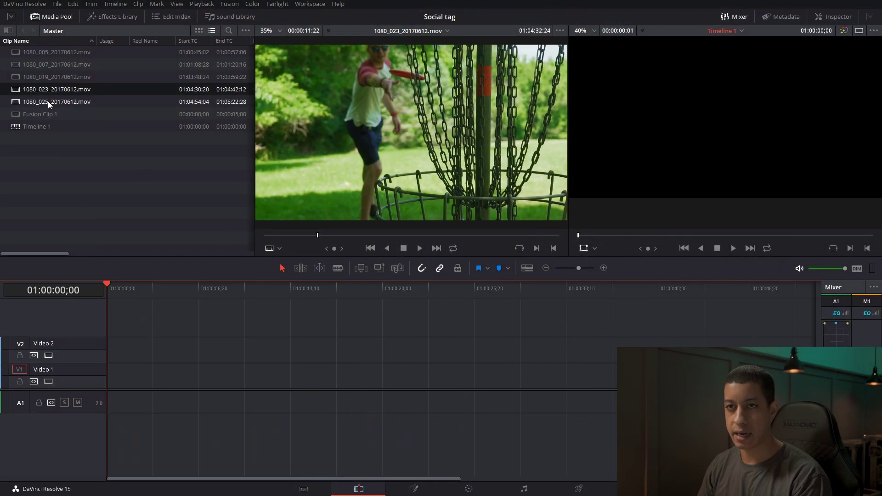
left_click(49, 103)
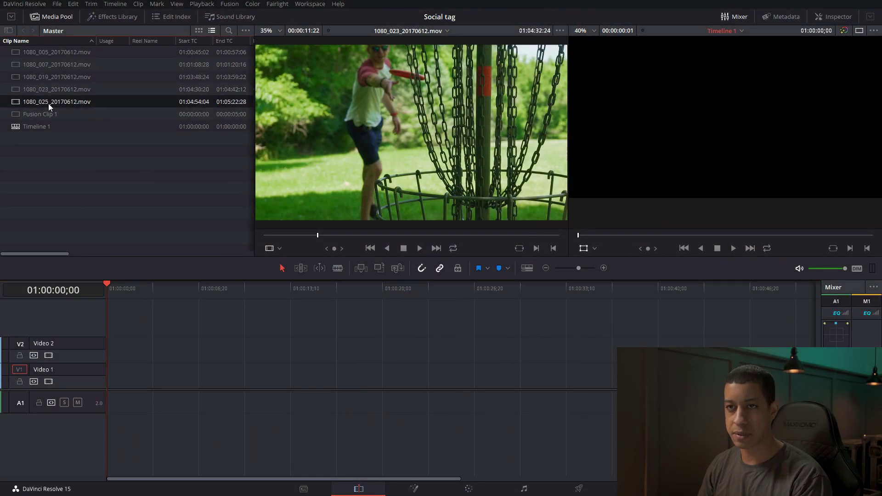
double_click(13, 101)
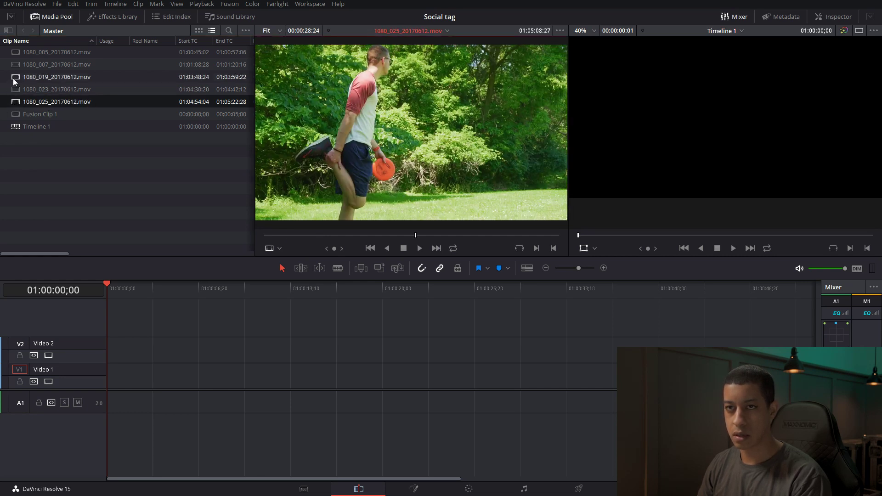
Step: Add 1080_019_20170612.mov to track Video 1 and place 1080_007_20170612.mov before it at the start of the timeline
left_click(15, 77)
left_click_drag(16, 77, 317, 377)
left_click(17, 67)
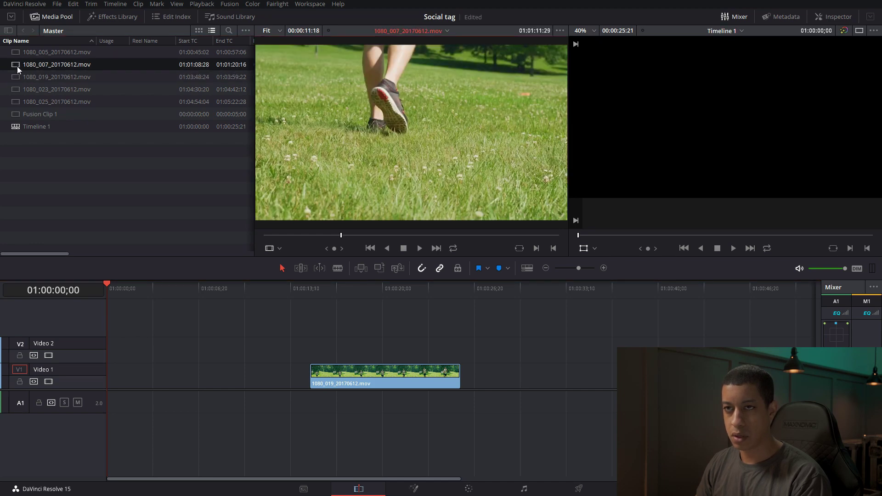
left_click_drag(16, 64, 102, 385)
Step: Close the gap between the two timeline clips and ripple-trim the end of 1080_007_20170612.mov to about 01:00:07:05
left_click(285, 378)
key("Delete")
left_click_drag(239, 290, 208, 293)
key("ctrl+shift+]")
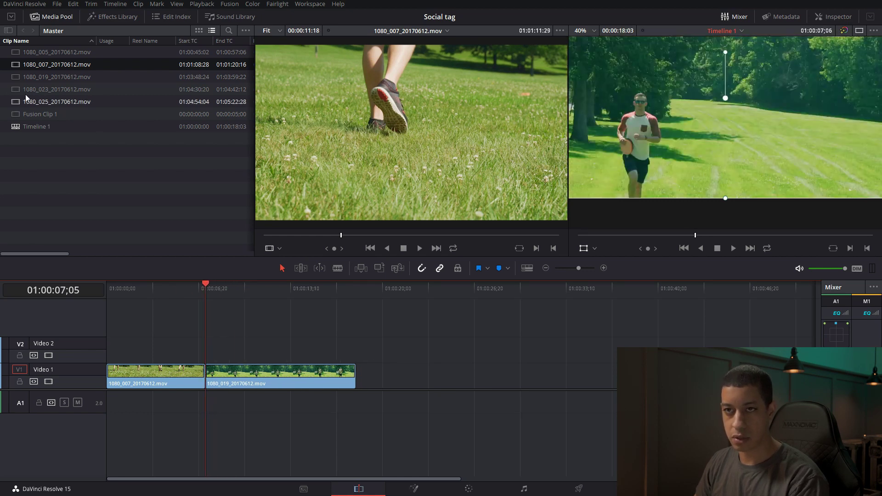
Step: Append 1080_023_20170612.mov to the end of the timeline and show only the timeline viewer, with the picture fitted
left_click(56, 89)
key("shift+F12")
left_click_drag(209, 310, 252, 316)
key("shift+z")
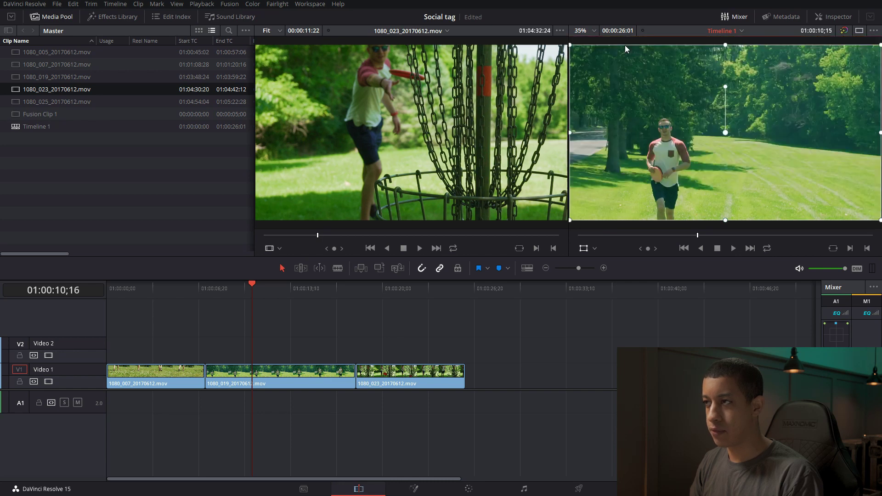
left_click(861, 32)
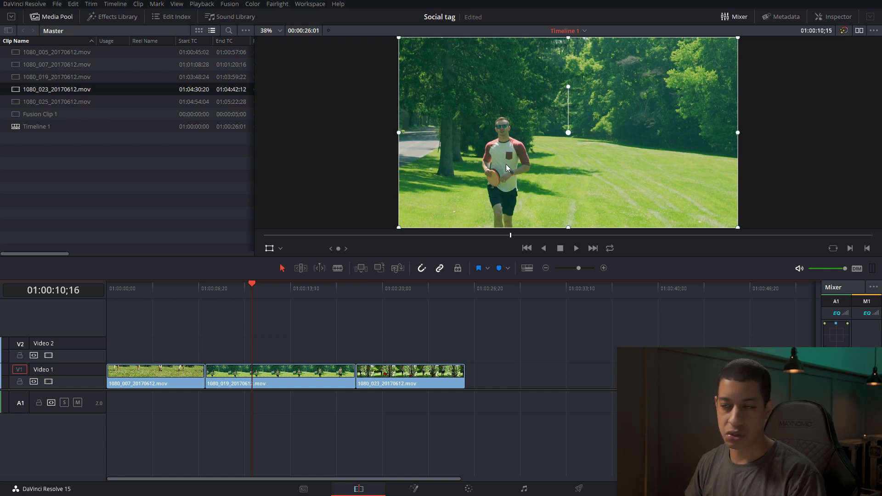
Step: Split the 1080_019_20170612.mov clip at 01:00:08:26 and at 01:00:13:26
left_click_drag(246, 288, 229, 295)
key("ctrl+b")
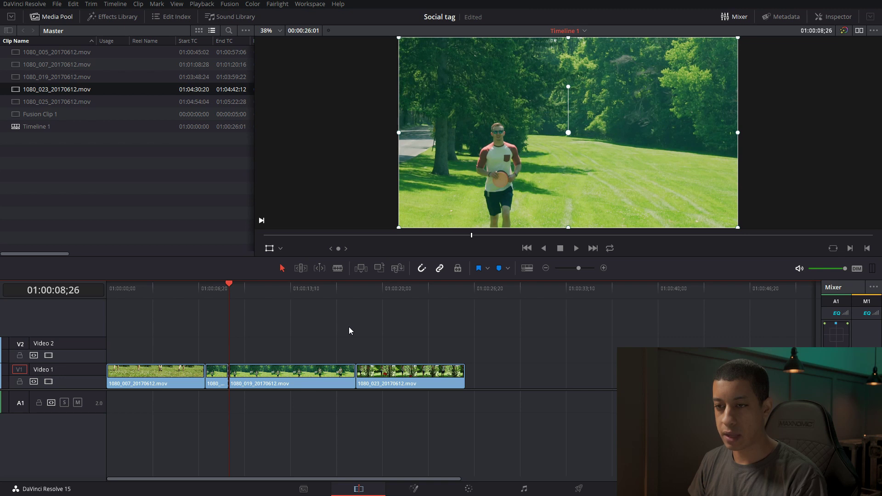
key("space")
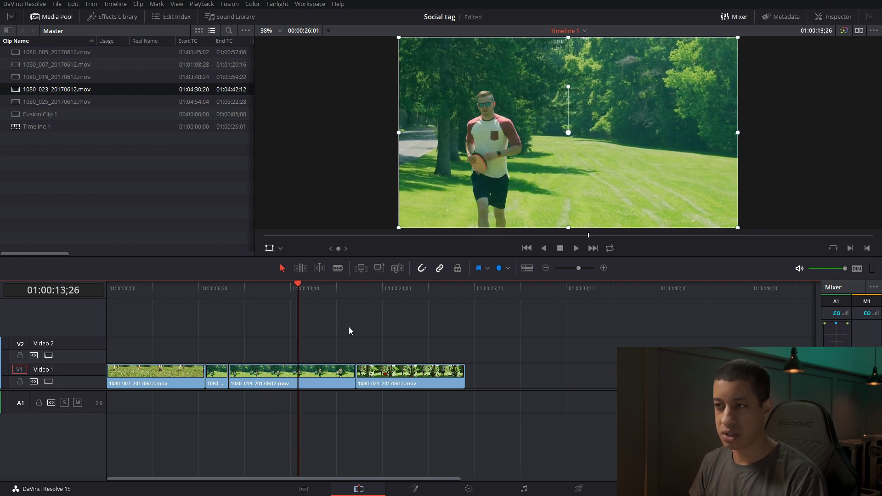
key("ctrl+b")
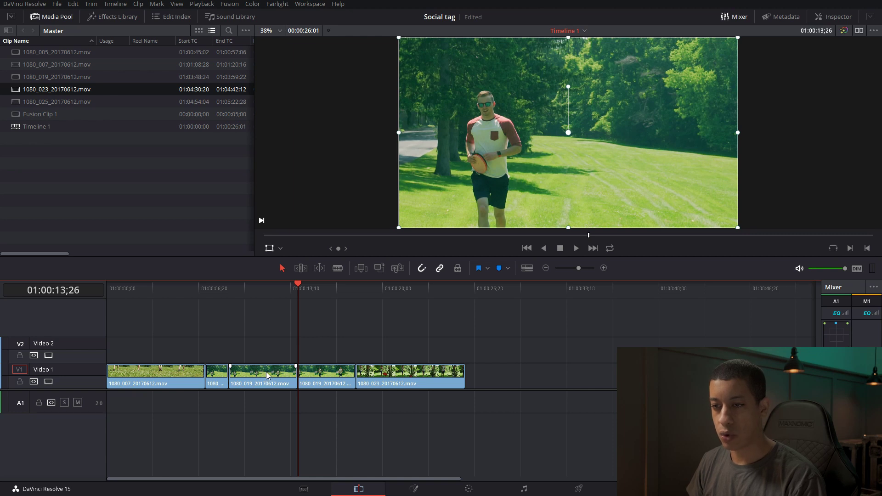
Step: Duplicate the middle 1080_019 segment onto Video 2 and extend the original on Video 1 over both neighbouring pieces
left_click_drag(266, 371, 261, 348)
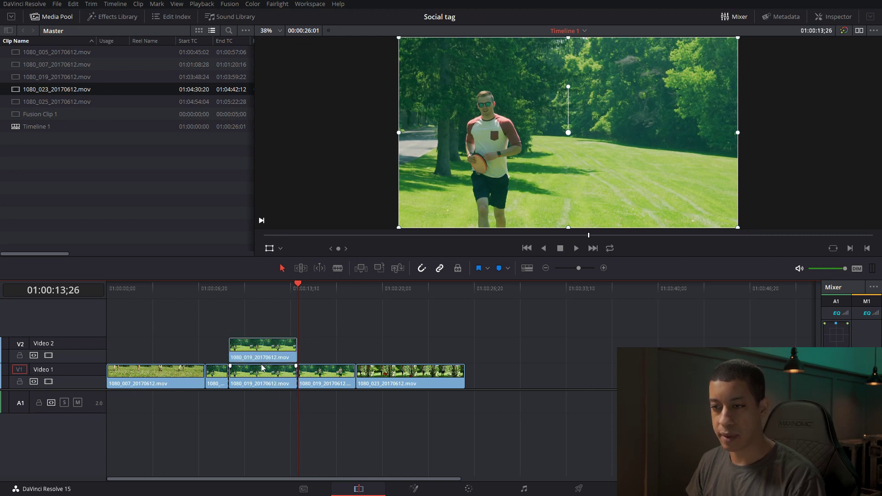
left_click_drag(229, 378, 206, 378)
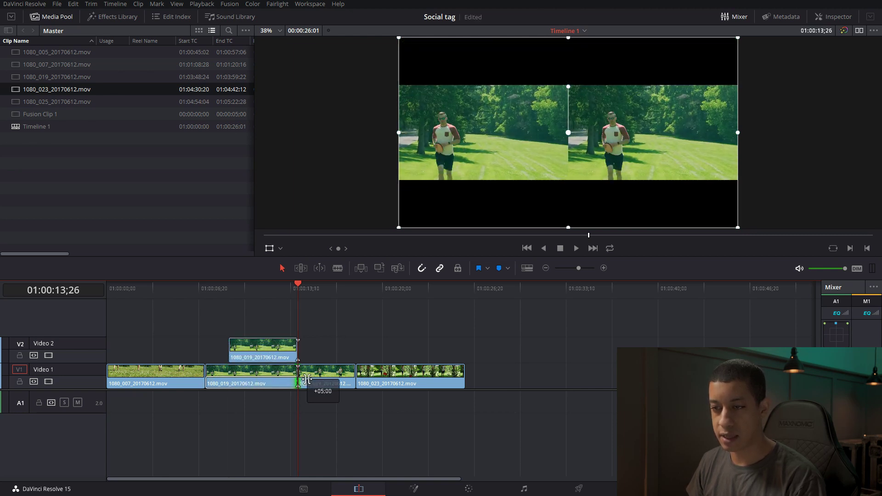
left_click_drag(298, 377, 343, 383)
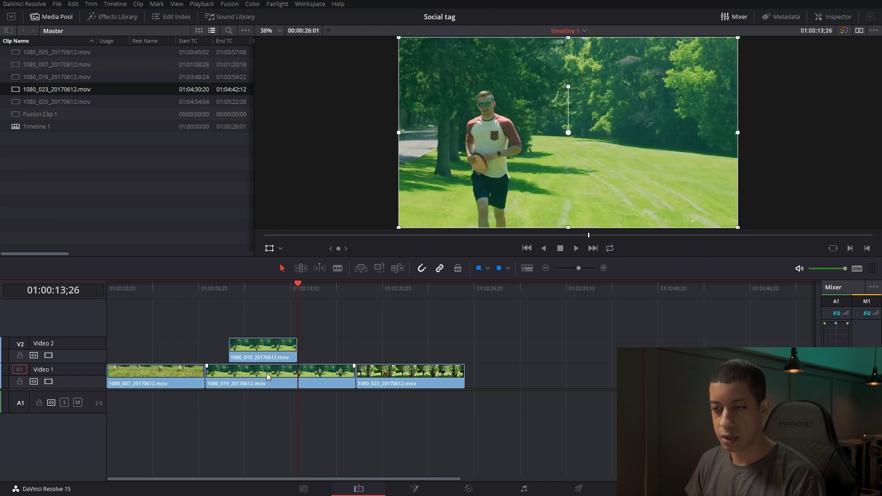
Step: Convert the 1080_019 segment on Video 2 into a Fusion clip
key("Up")
left_click(269, 355)
right_click(269, 355)
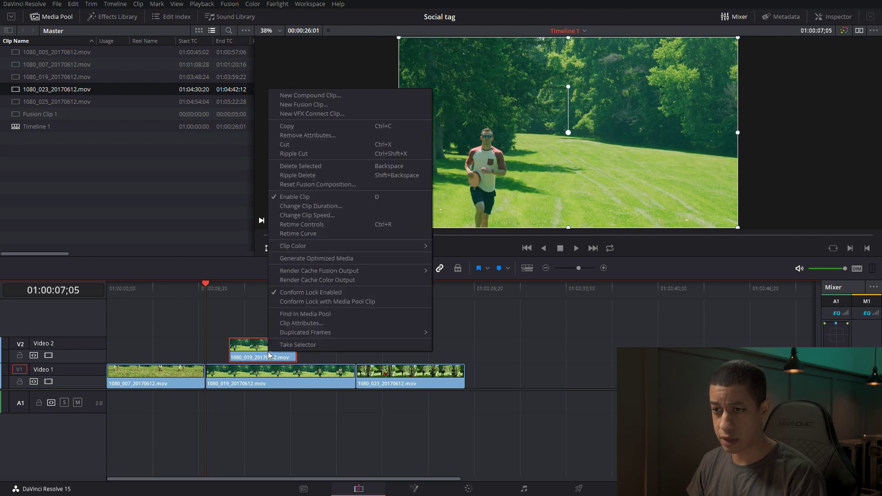
left_click(337, 104)
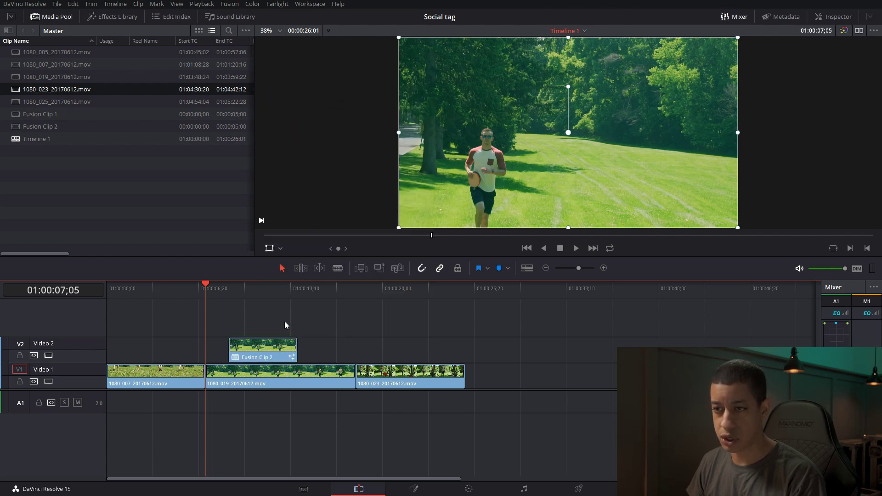
Step: Link the Fusion clip on Video 2 with the 1080_019 clip beneath it on Video 1
left_click(283, 375)
right_click(283, 376)
left_click(250, 354)
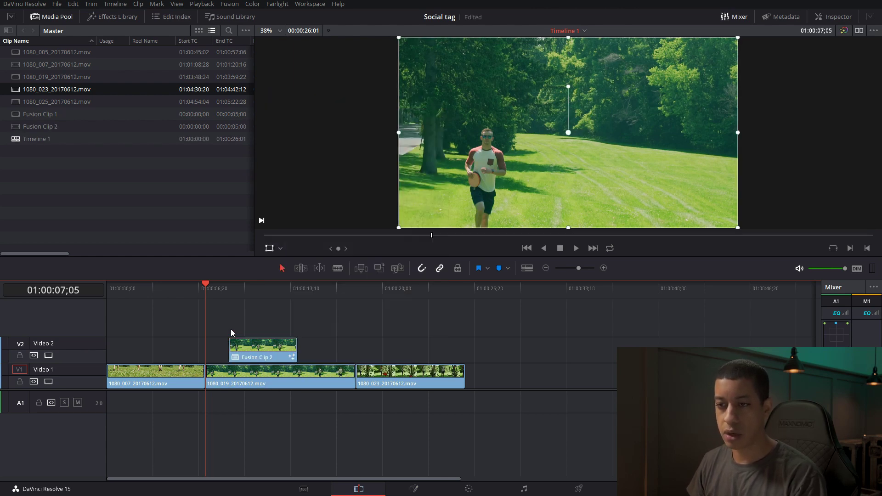
left_click(282, 376)
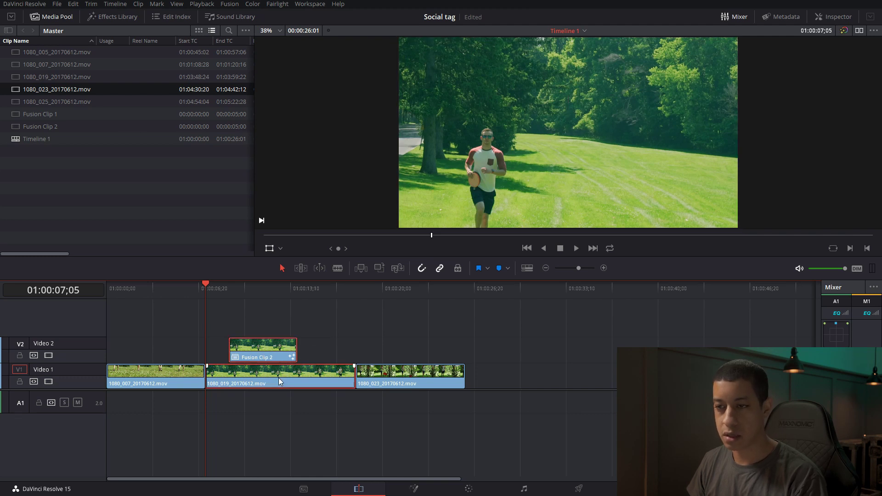
right_click(282, 377)
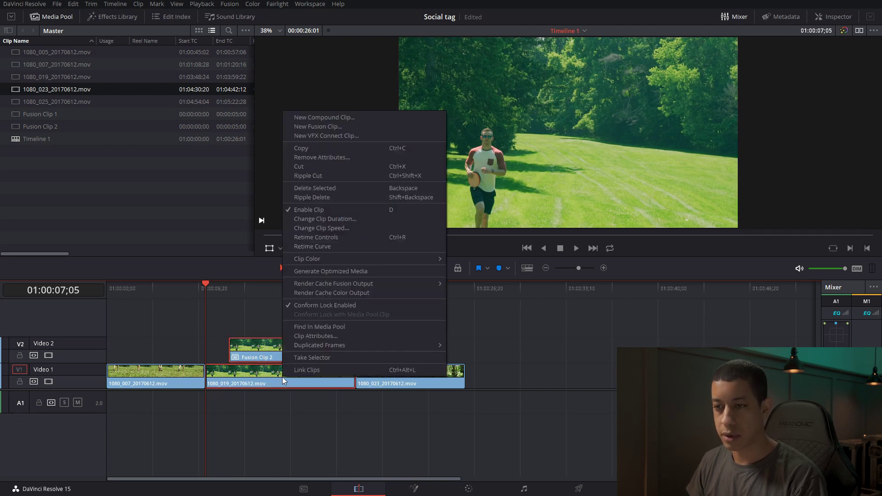
left_click(326, 369)
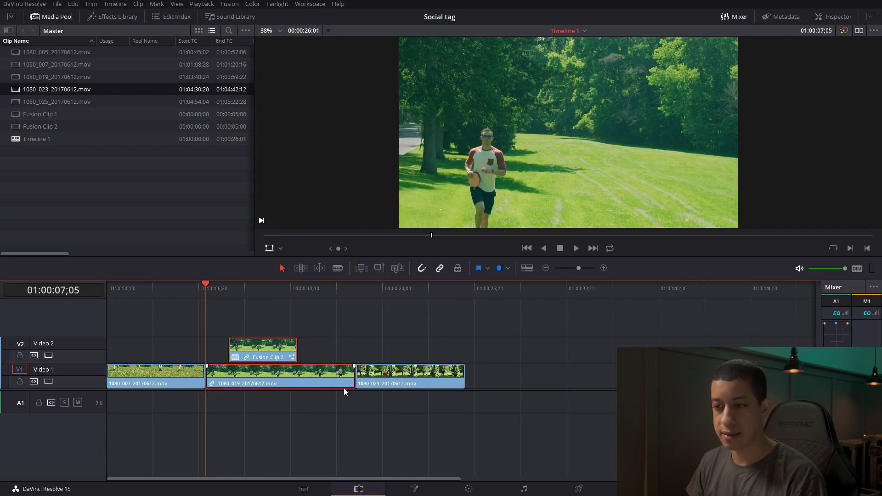
Step: Shift the last clip about 5 seconds aside, try moving the linked clips together, and return the last clip to its place
left_click_drag(385, 375, 450, 375)
mouse_move(248, 358)
left_mouse_down()
mouse_move(284, 360)
mouse_move(253, 360)
left_mouse_up()
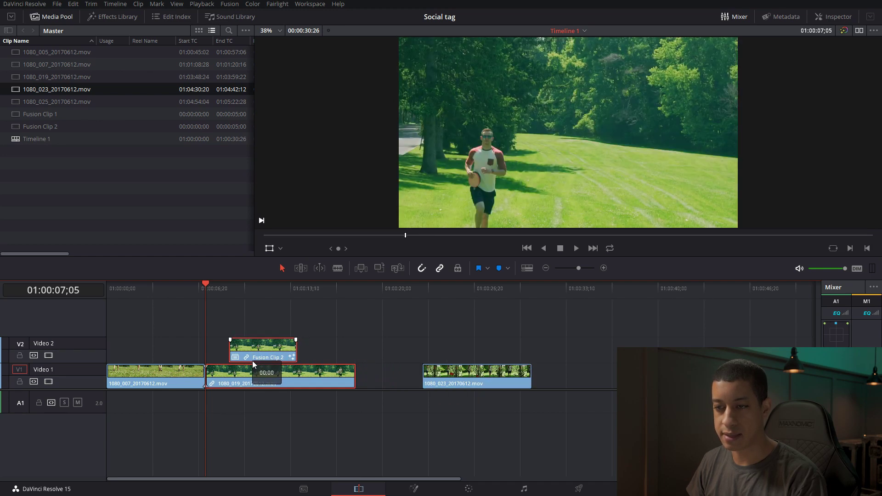
left_click_drag(432, 375, 365, 345)
left_click(365, 349)
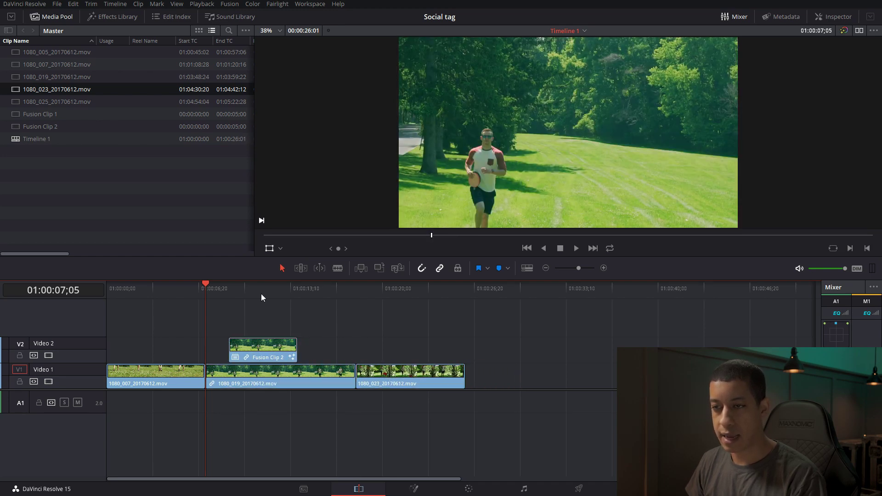
Step: Open the Fusion clip's composition at frame 43 and briefly check the timeline's clip thumbnails
left_click(248, 289)
left_click(413, 489)
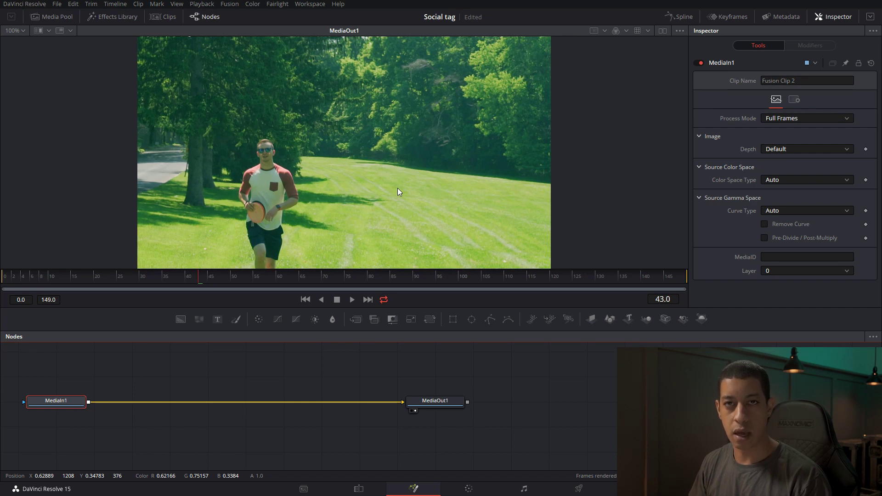
left_click(164, 17)
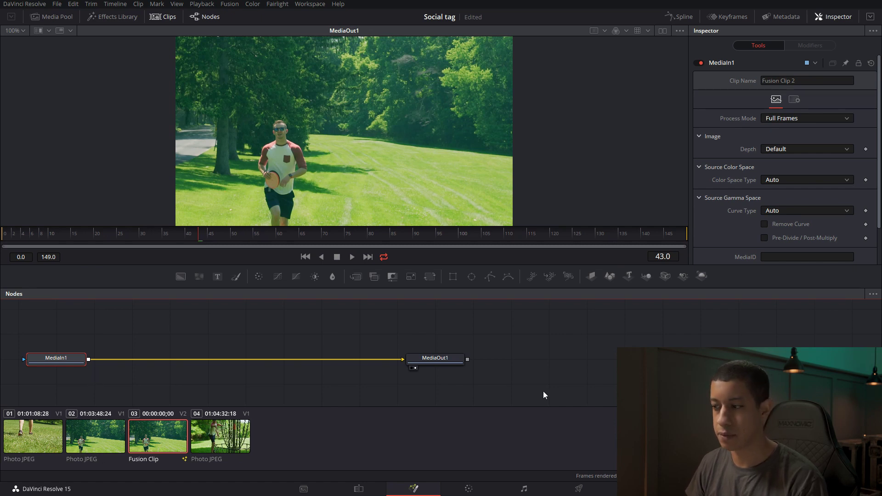
left_click(163, 18)
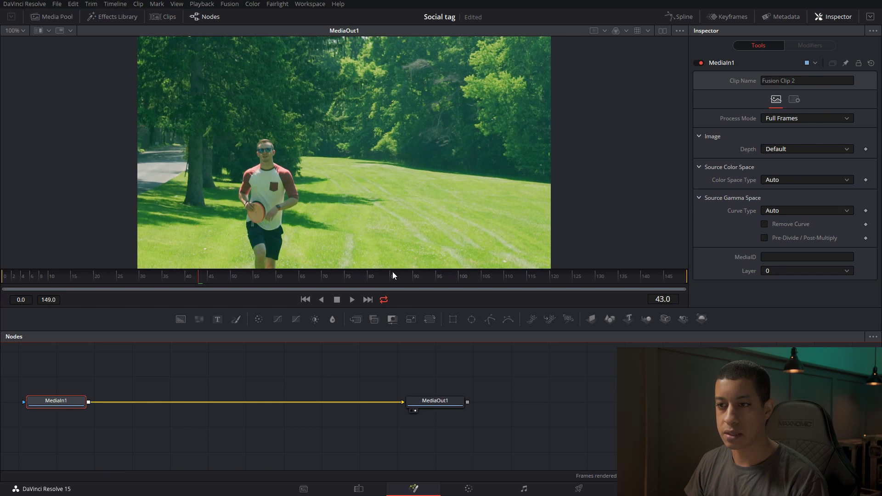
Step: Move MediaIn1 and MediaOut1 lower in the node graph and add a Background node above their connection
left_click_drag(24, 393, 515, 445)
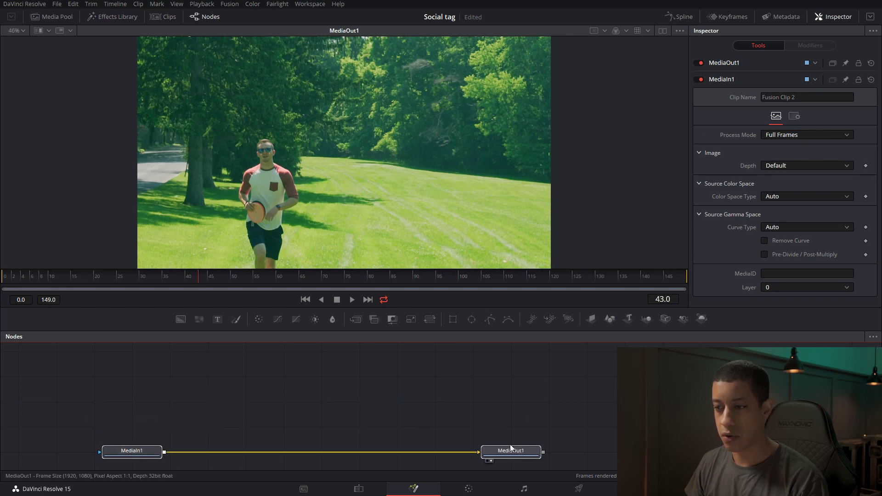
left_click(415, 392)
left_click_drag(186, 321, 190, 353)
left_click_drag(162, 389, 207, 392)
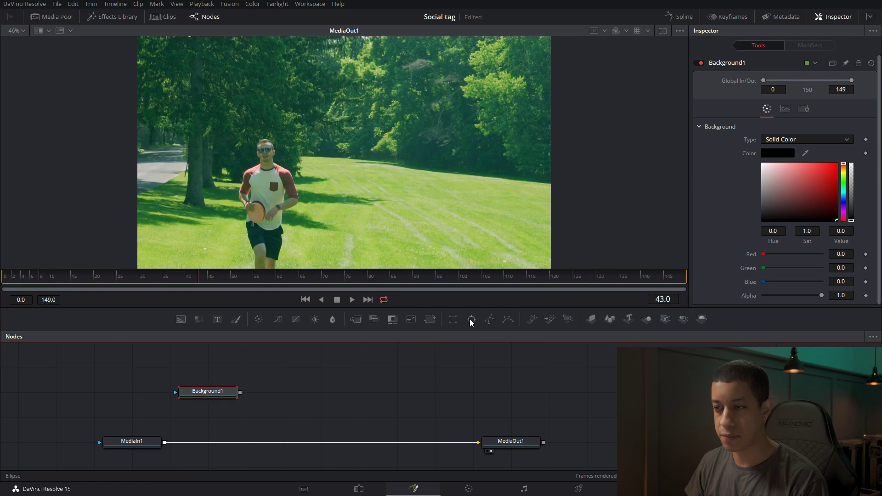
Step: Mask the Background node with a new Rectangle node and merge the background over MediaIn1
left_click_drag(99, 382, 175, 392)
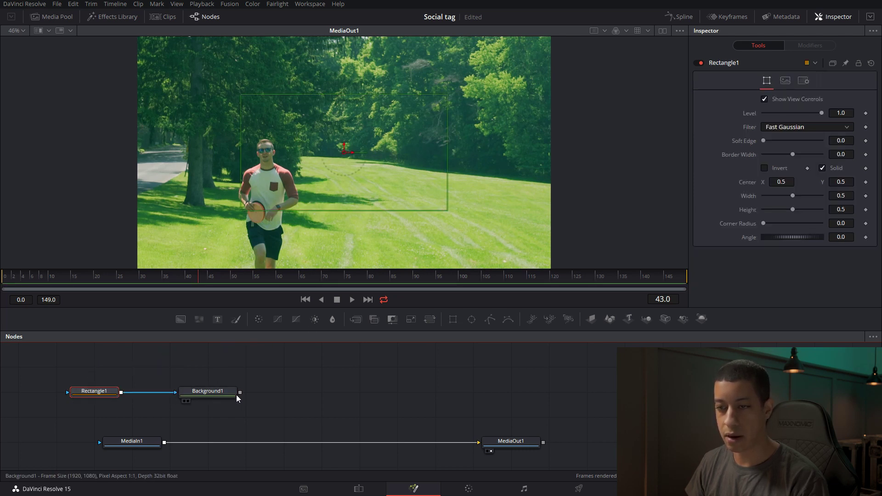
left_click_drag(239, 393, 163, 442)
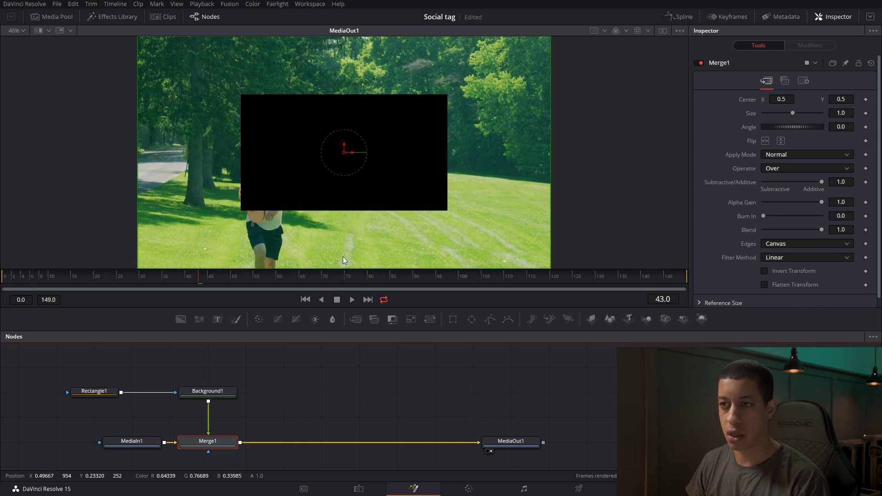
left_click(413, 393)
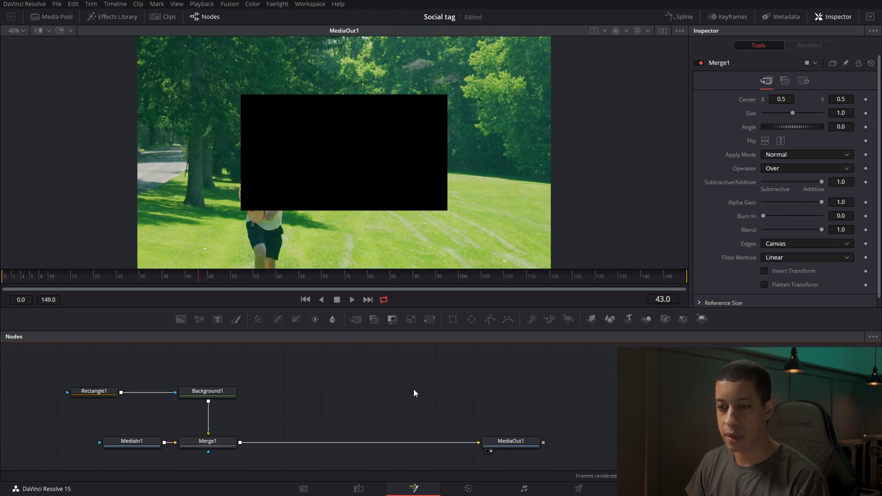
Step: Shrink the rectangle mask into a small bar about 0.14 wide and 0.07 high
left_click(106, 393)
left_click_drag(354, 98, 356, 145)
left_click_drag(448, 154, 374, 159)
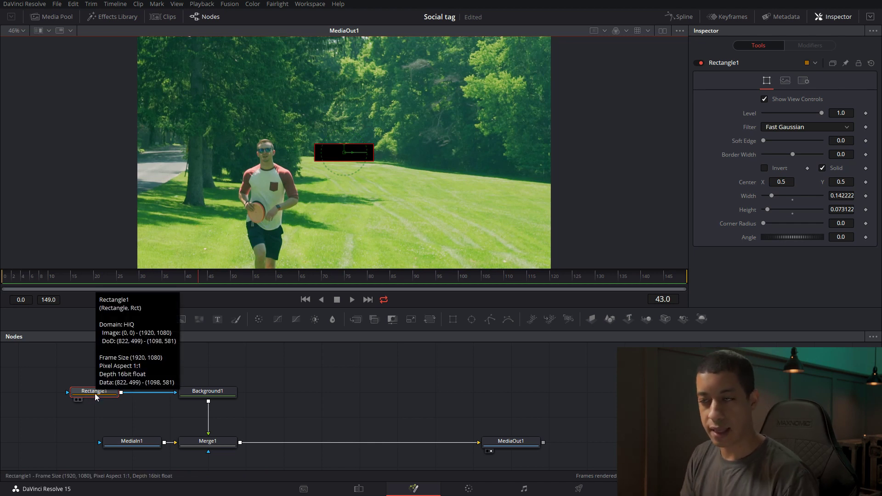
left_click(151, 363)
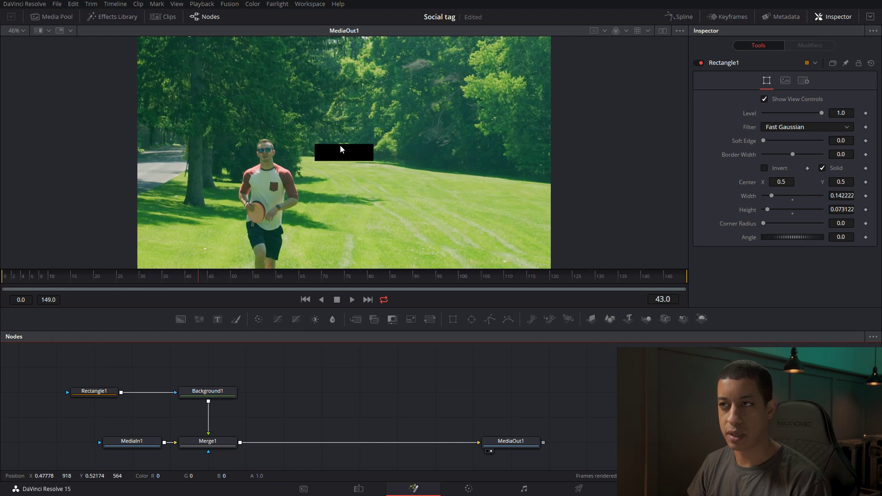
Step: Move Rectangle1 away from Background1 and insert a new Triangle mask node on the connection between them
left_click(92, 391)
left_click_drag(89, 393, 51, 393)
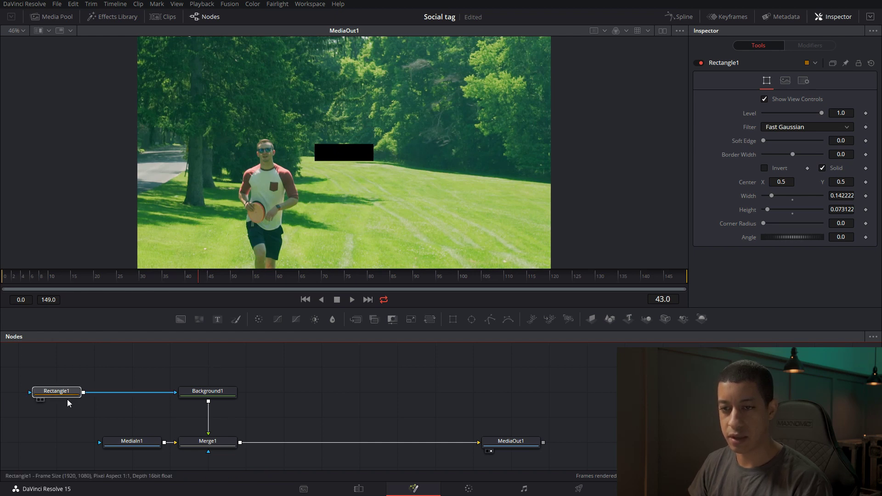
left_click(77, 372)
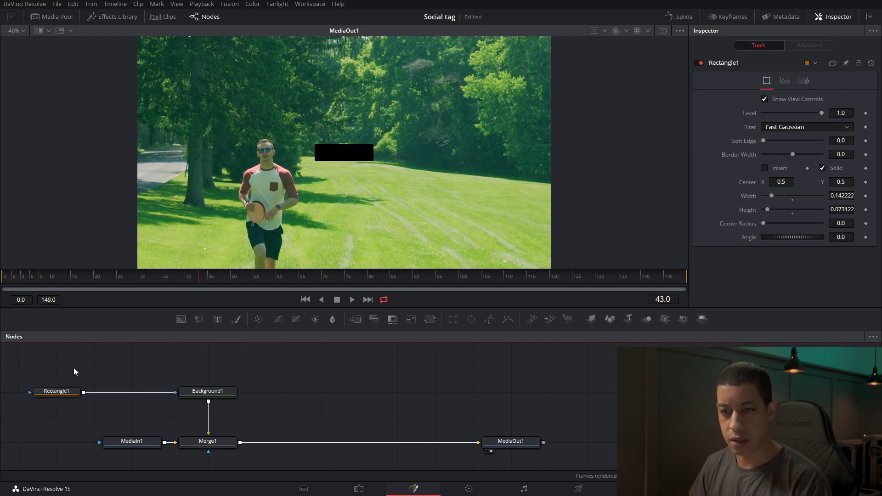
key("shift+space")
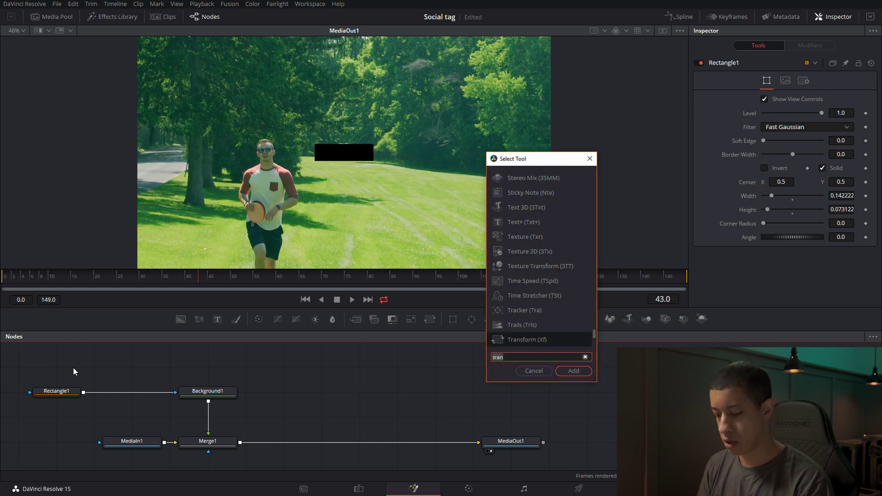
type("tir")
key("BackSpace")
key("BackSpace")
type("ri")
key("Return")
left_click_drag(73, 367, 105, 367)
left_click_drag(159, 366, 175, 392)
left_click_drag(142, 367, 136, 392)
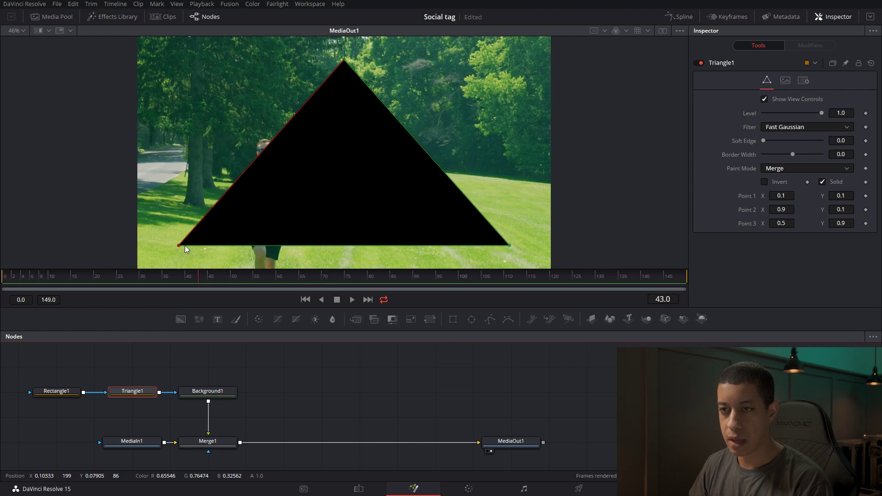
Step: Shrink the triangle mask by its three points into a small pointer on the bar's upper edge near its left end
left_click_drag(179, 249, 320, 147)
left_click_drag(508, 245, 329, 147)
left_click_drag(345, 60, 324, 123)
scroll(325, 148, "up", 2)
scroll(325, 152, "up", 1)
scroll(343, 152, "down", 1)
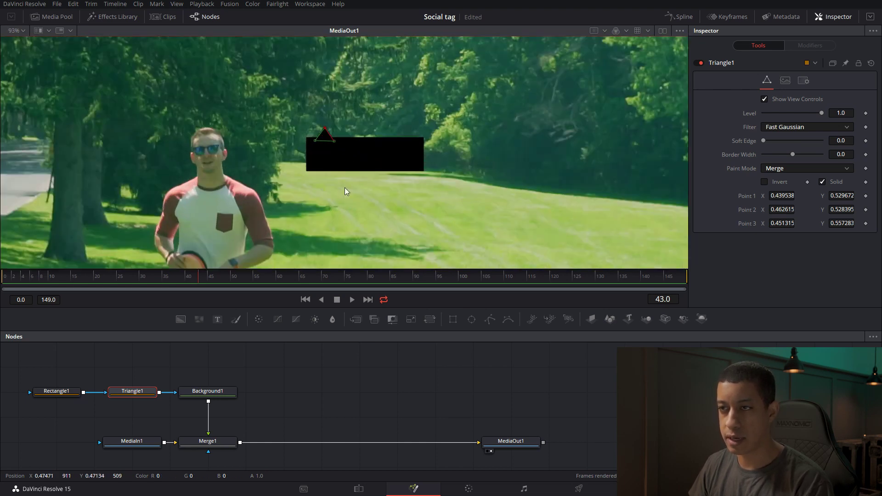
Step: Round the bar's corners by setting the Rectangle1 mask's corner radius to 0.37
left_click(67, 392)
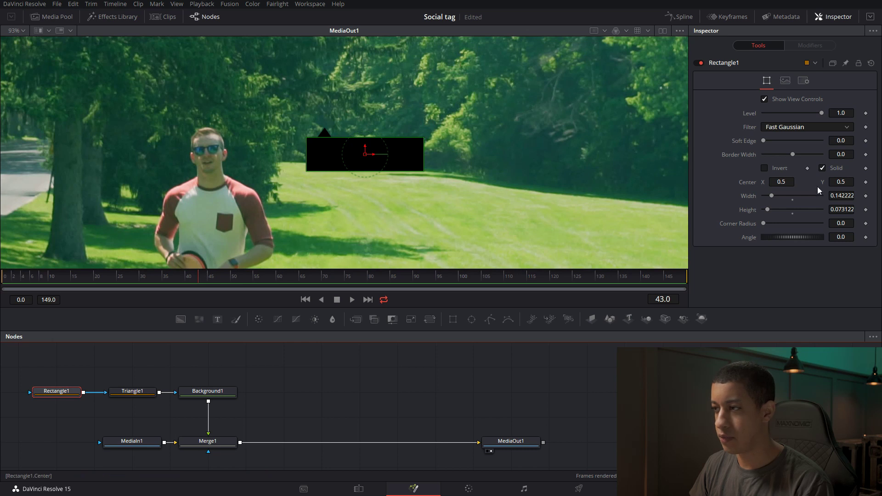
left_click_drag(763, 224, 784, 223)
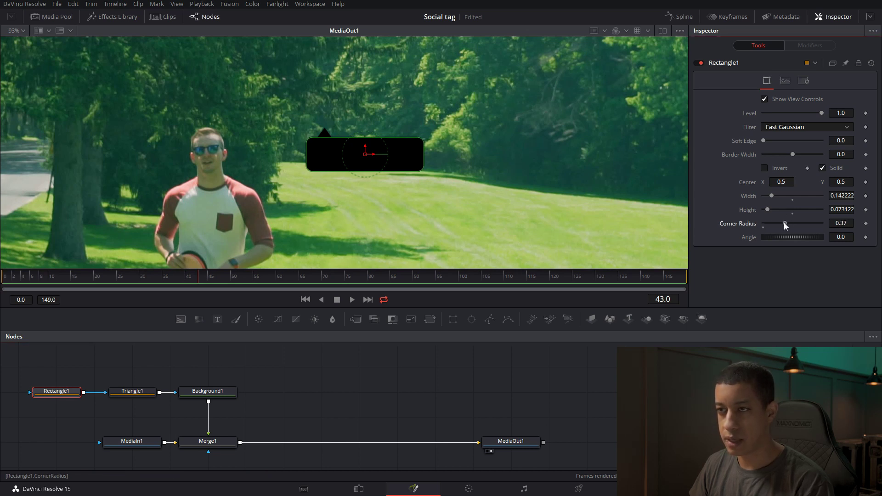
Step: Set Triangle1's border width to 0.016 and reposition its points slightly further right along the bar with a lower tip
left_click(136, 391)
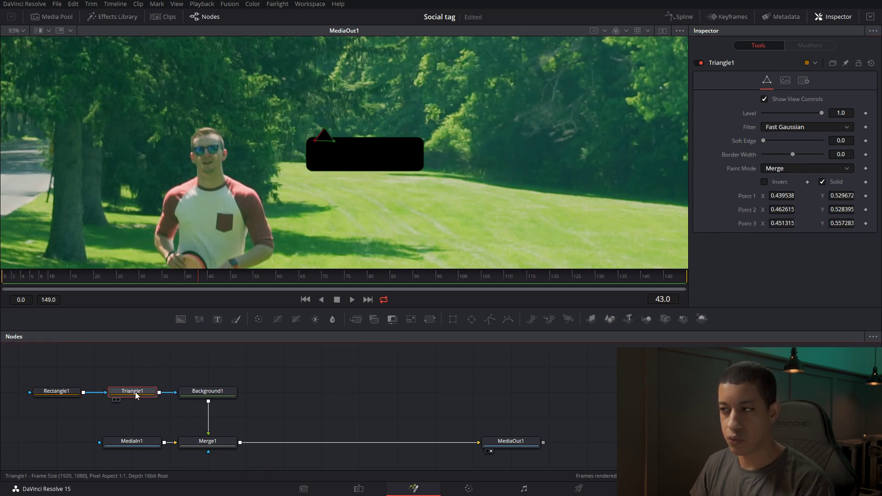
left_click_drag(791, 155, 796, 157)
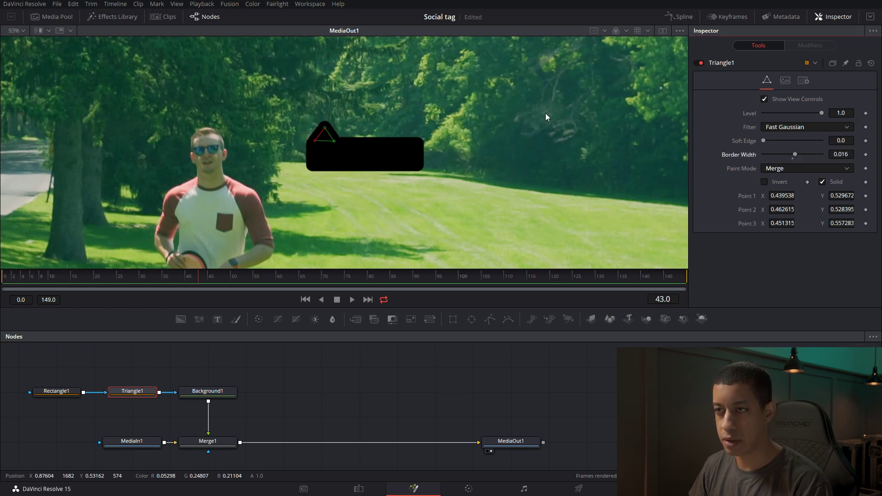
mouse_move(334, 144)
left_mouse_down()
mouse_move(341, 141)
mouse_move(326, 143)
mouse_move(330, 134)
left_mouse_up()
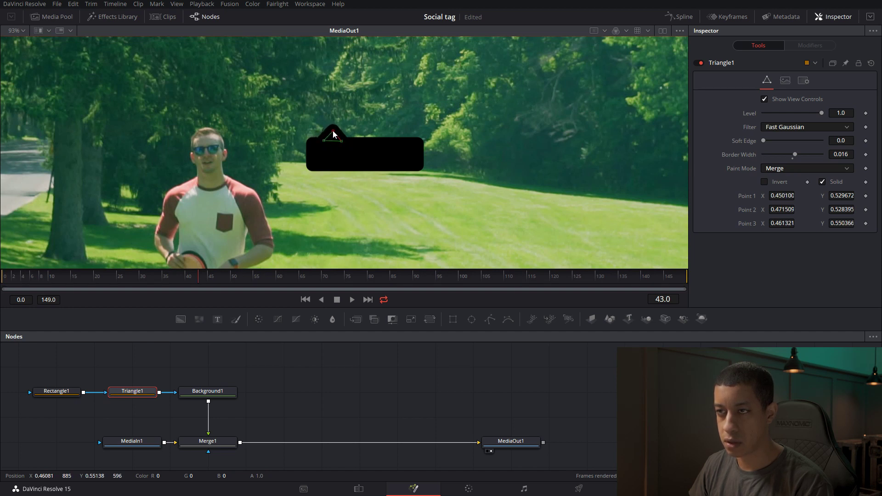
left_click(309, 378)
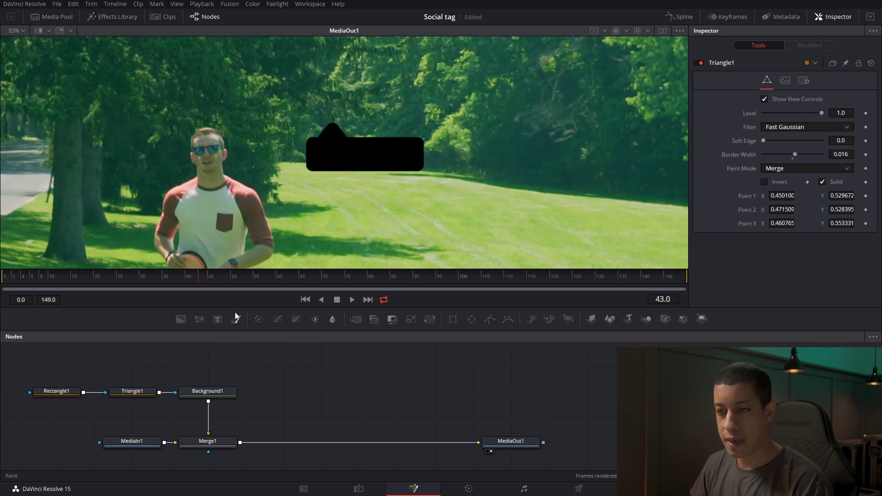
Step: Add a Text node above Background1, merge it over the background, and enter the person's social handle as its text
left_click_drag(214, 358, 214, 359)
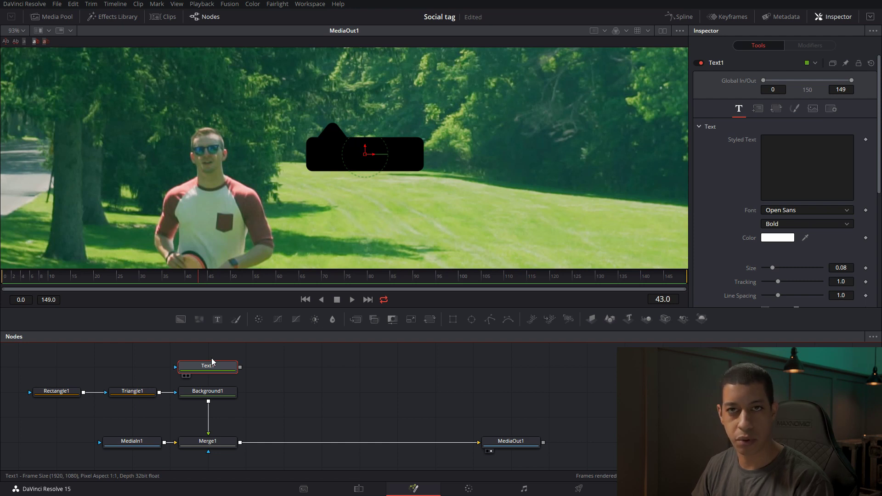
left_click_drag(240, 367, 208, 402)
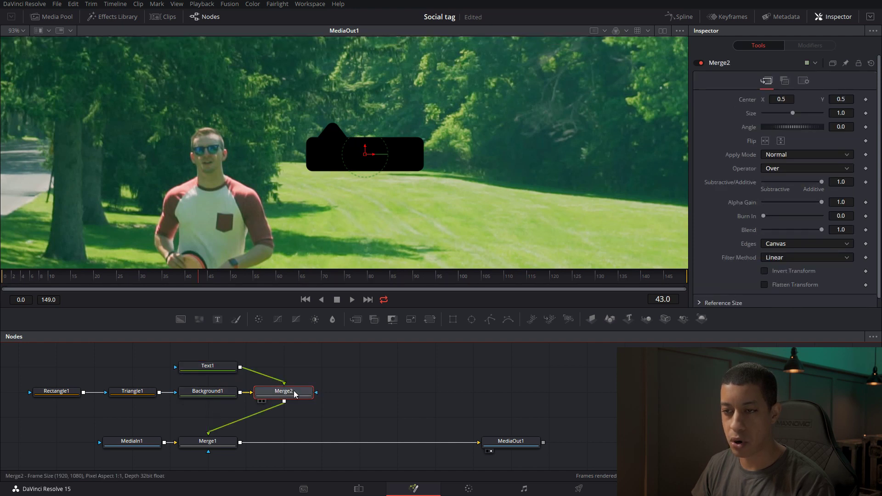
left_click(218, 370)
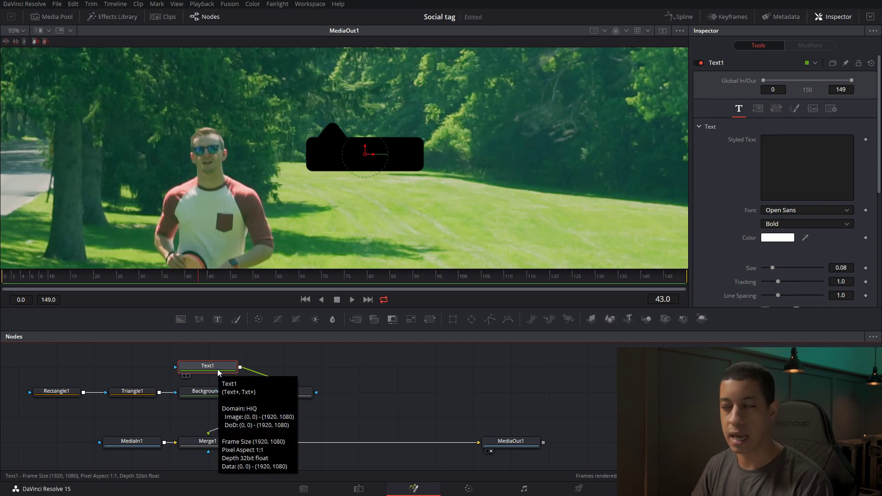
left_click(791, 159)
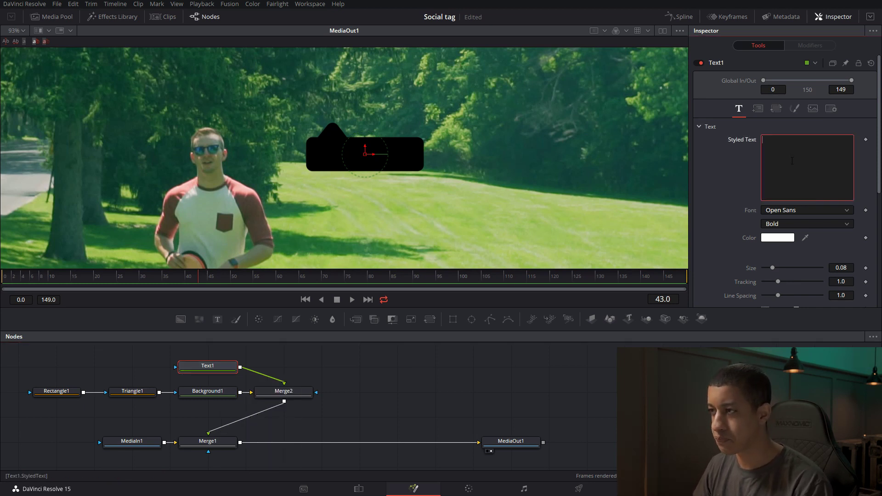
type("@SAM")
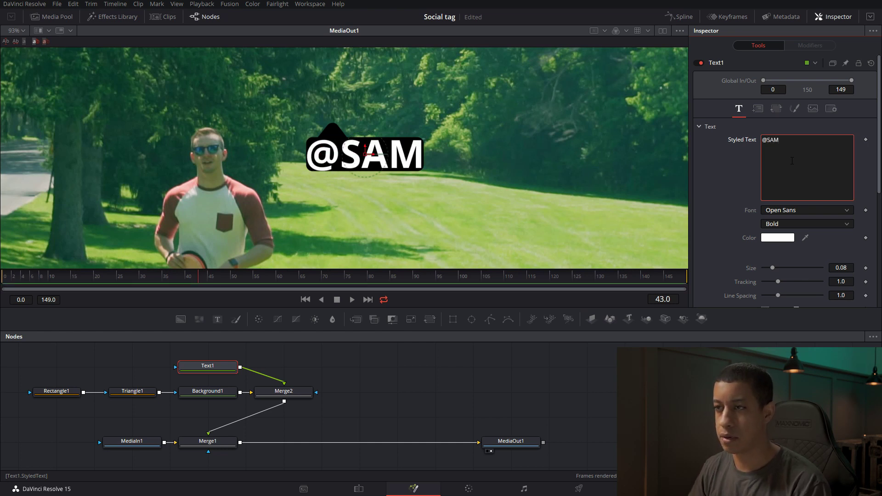
Step: Set the handle text's size to 0.05 so it fits inside the black bar
left_click(847, 267)
key("BackSpace")
type("4")
key("Tab")
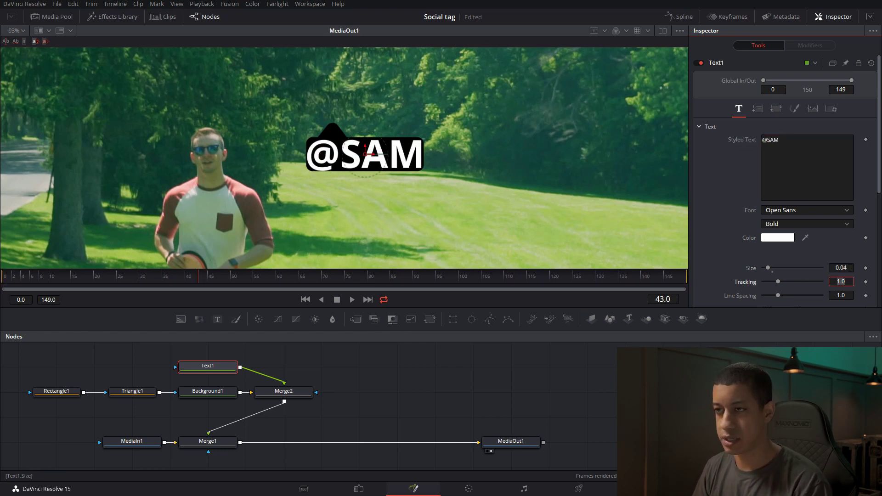
left_click(848, 267)
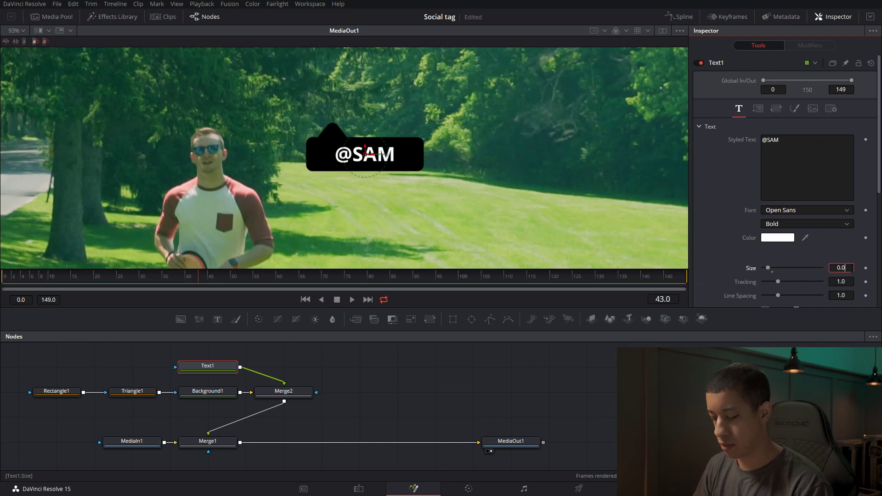
key("BackSpace")
type("5")
key("Return")
scroll(444, 223, "down", 3)
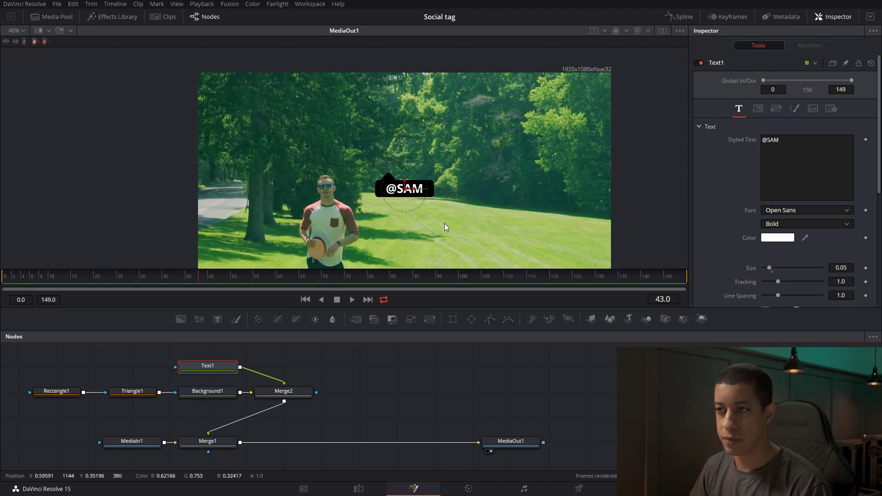
scroll(431, 237, "up", 1)
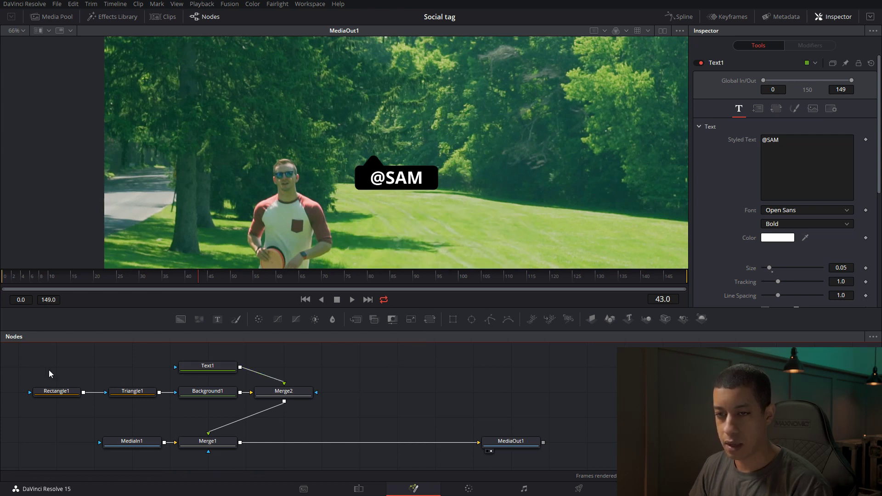
Step: Rearrange the node graph so Merge2 sits directly above Merge1 and MediaIn1 lies below Rectangle1, leaving space before Merge1
left_click_drag(37, 354, 301, 398)
left_click_drag(303, 393, 227, 392)
left_click_drag(291, 406, 436, 411)
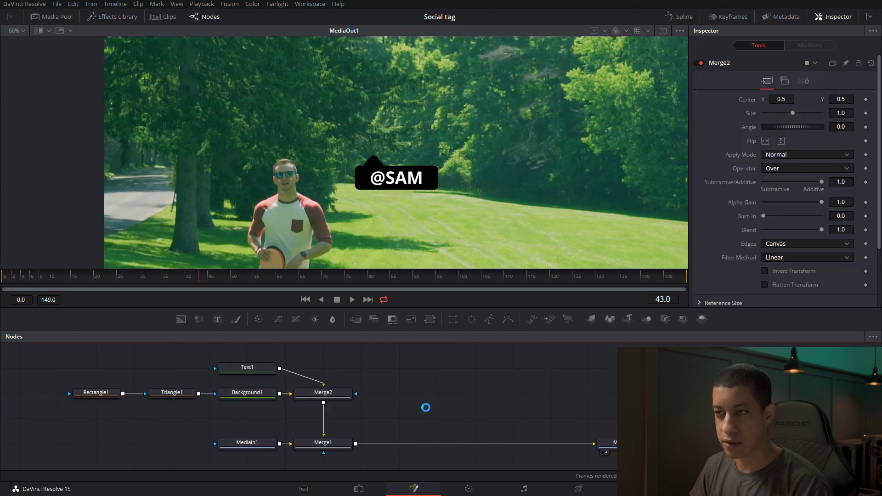
left_click_drag(236, 449, 86, 447)
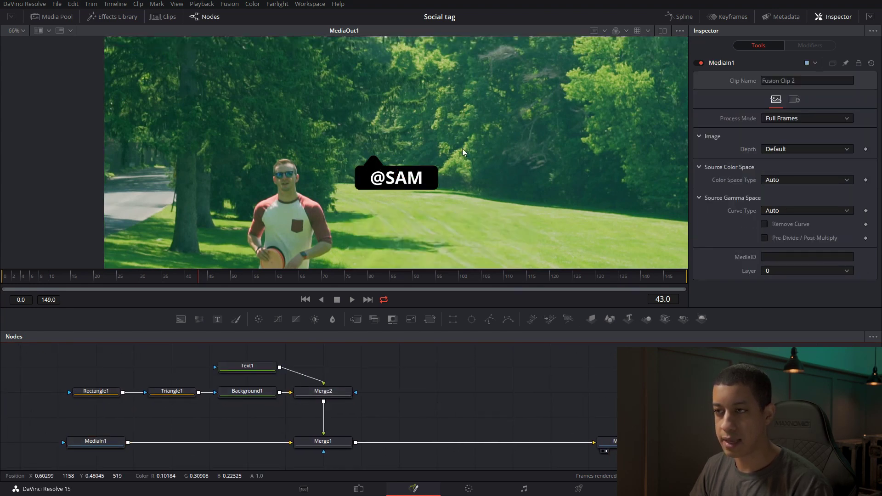
Step: Fit the image to the viewer and insert a Tracker node between MediaIn1 and Merge1
key("ctrl+f")
left_click(21, 30)
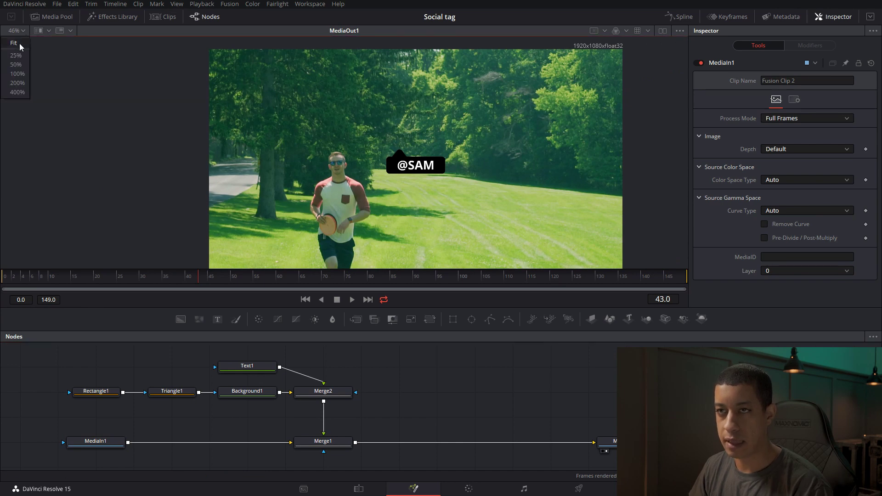
left_click(19, 43)
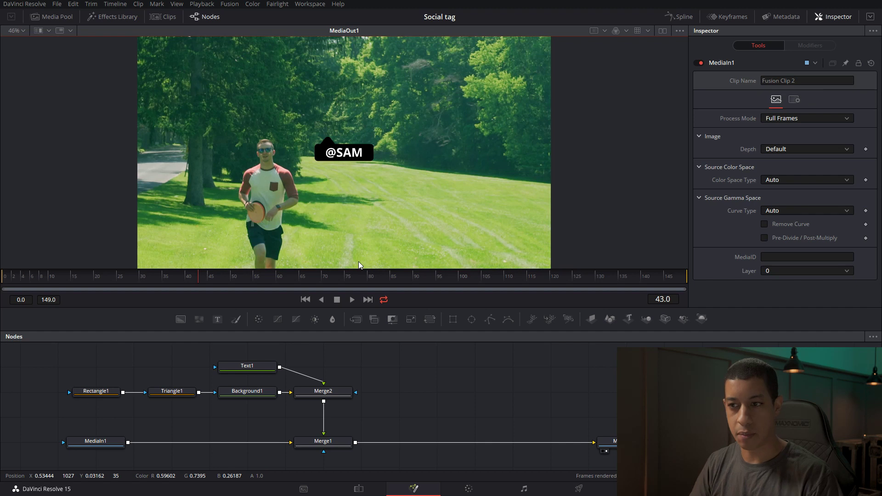
left_click(97, 444)
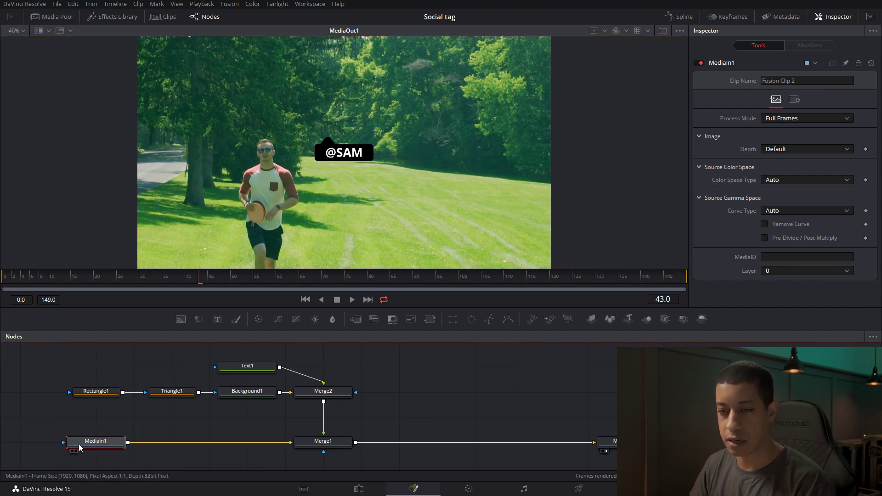
key("shift+space")
type("tra")
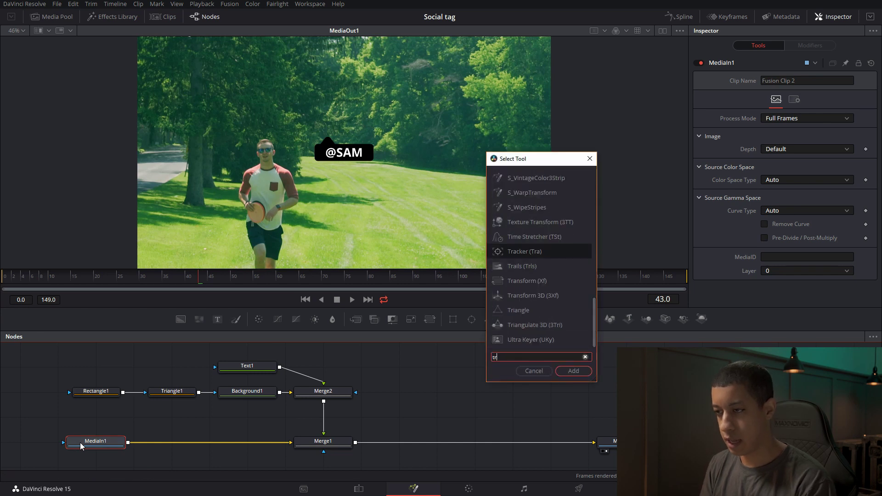
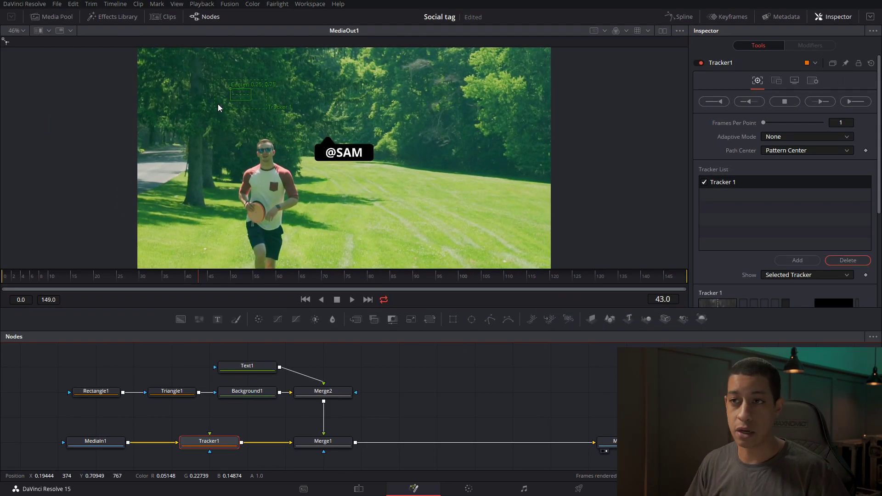
Step: Place the tracker's pattern box over the man's shirt pocket at frame 0
left_click_drag(231, 94, 223, 176)
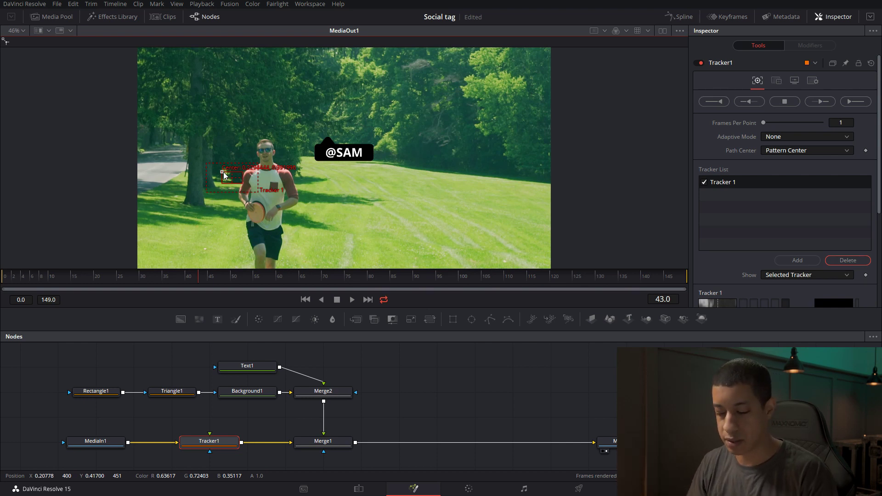
left_click_drag(223, 173, 265, 185)
mouse_move(290, 191)
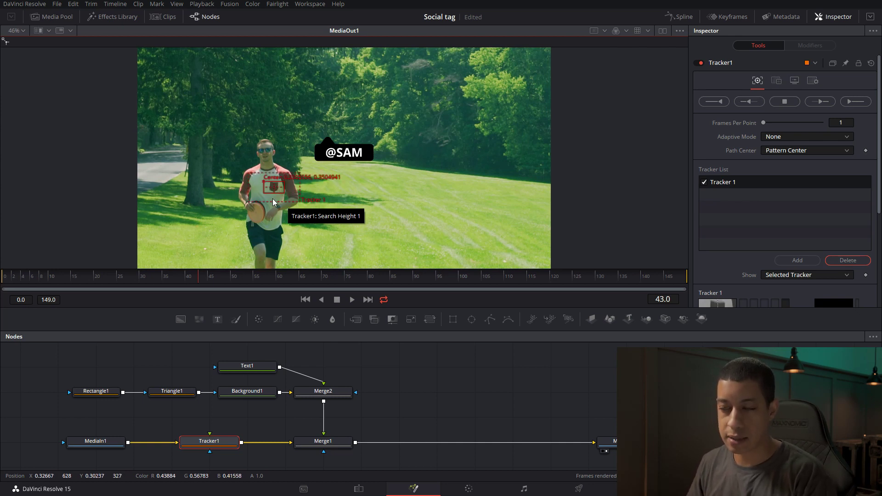
left_click(196, 281)
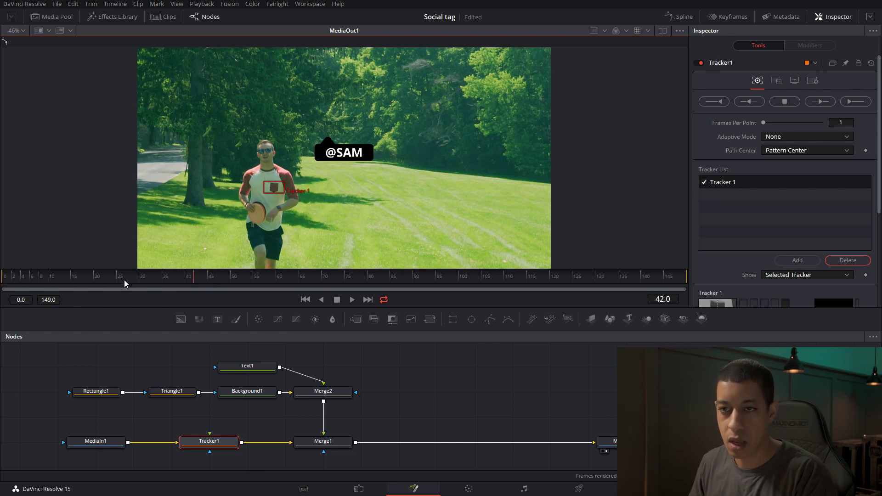
left_click(14, 282)
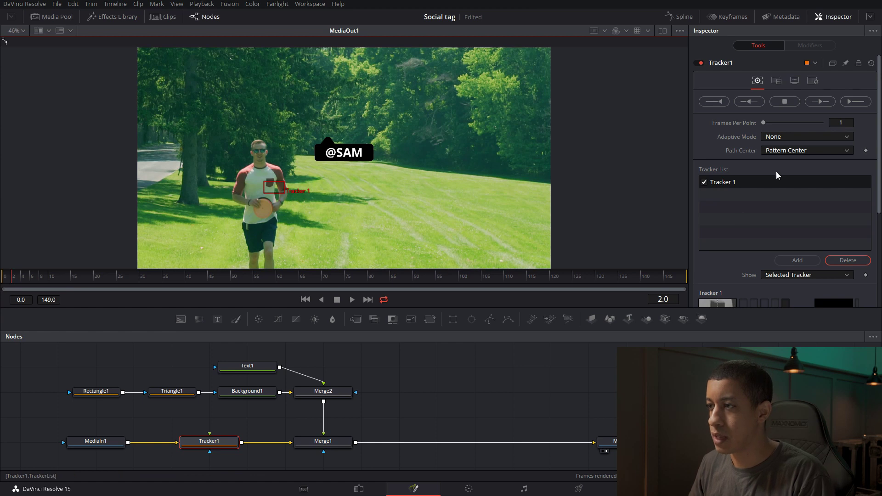
left_click(3, 281)
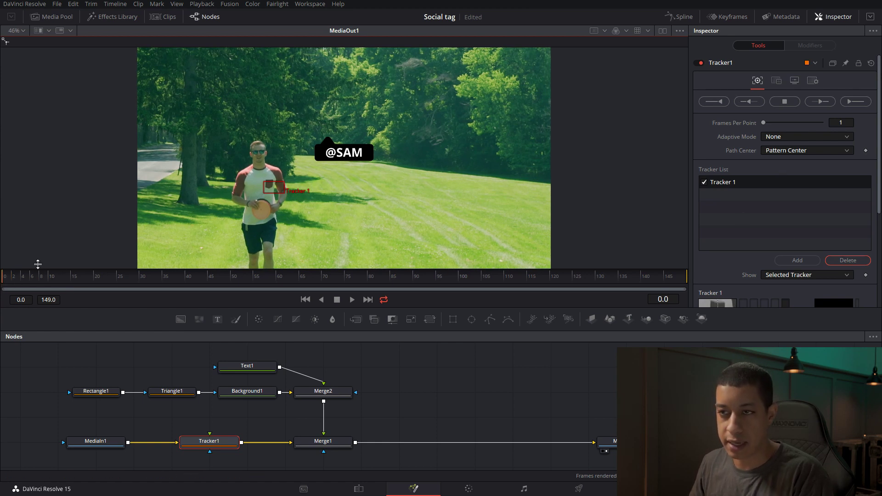
left_click_drag(266, 193, 259, 182)
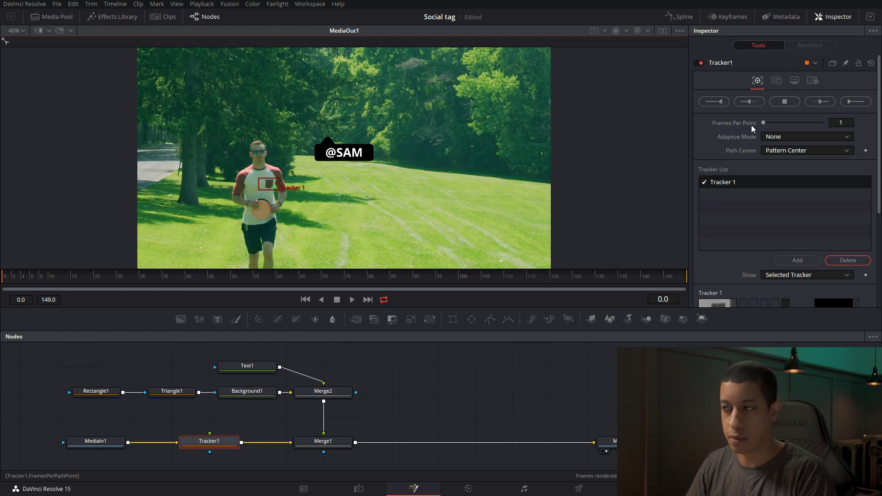
Step: Set the tracker's Frames Per Point to 5
left_click(845, 124)
type("5")
key("Return")
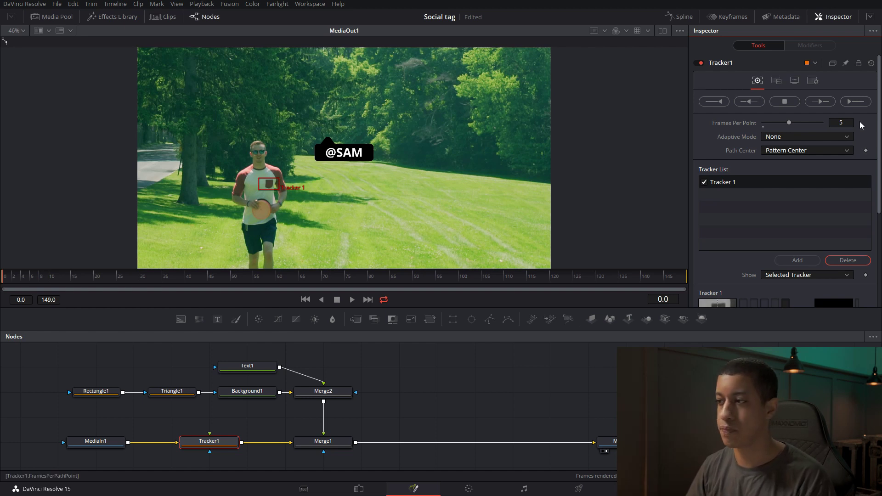
Step: Track the shirt pocket forward from frame 0 and review the tracker's position up to frame 145
scroll(847, 197, "down", 3)
scroll(848, 202, "down", 1)
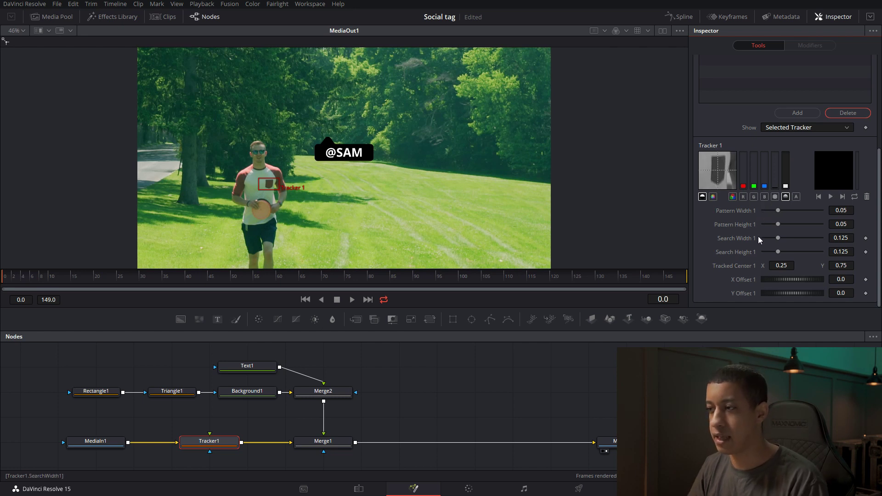
scroll(754, 247, "up", 5)
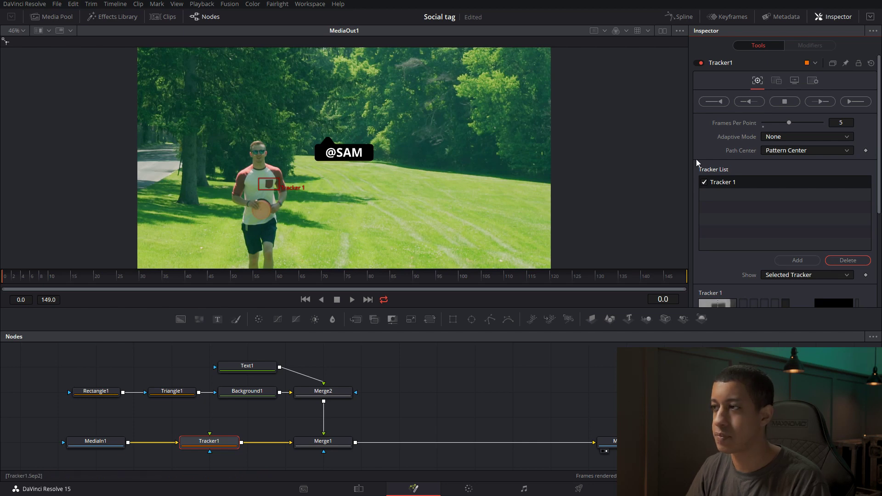
left_click(855, 105)
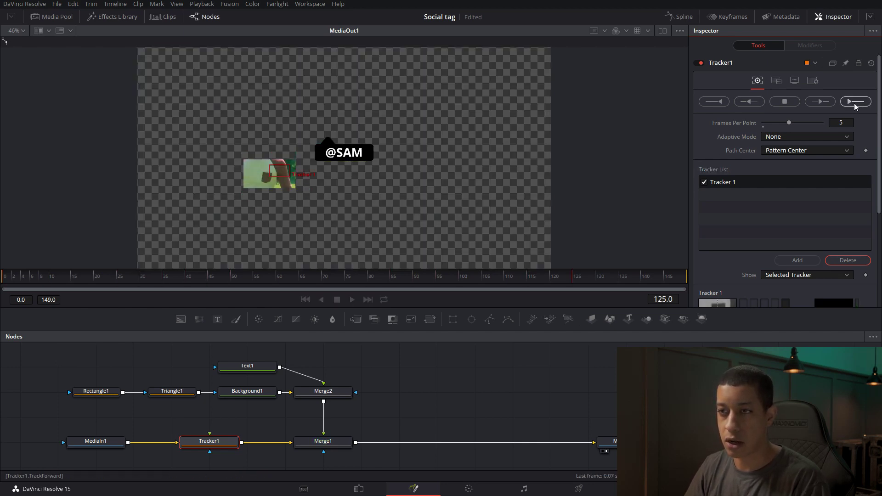
left_click(529, 289)
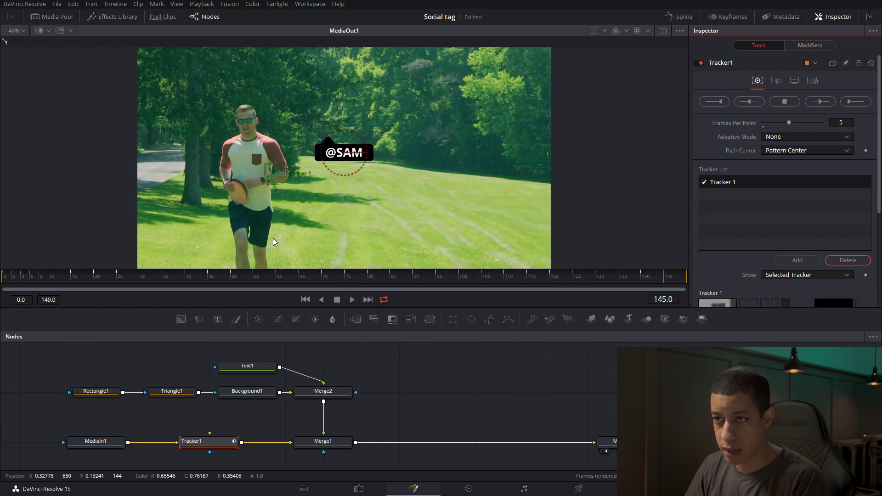
left_click_drag(575, 284, 667, 295)
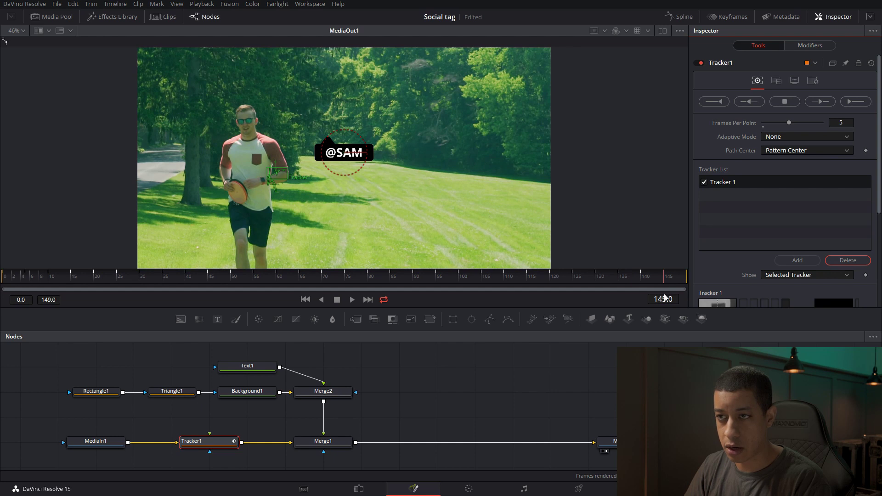
Step: Reshape and reposition the tracker's pattern box around the shirt pocket at frame 120
left_click_drag(607, 285, 555, 287)
scroll(265, 188, "up", 4)
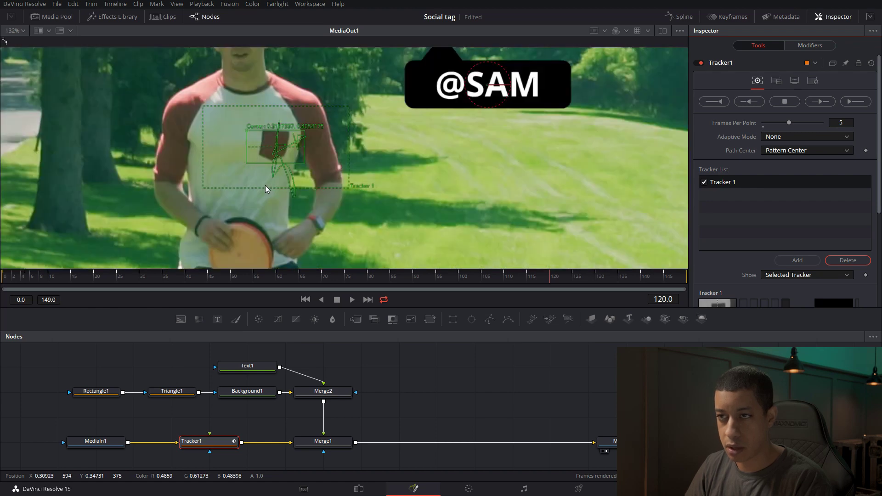
left_click_drag(349, 176, 286, 171)
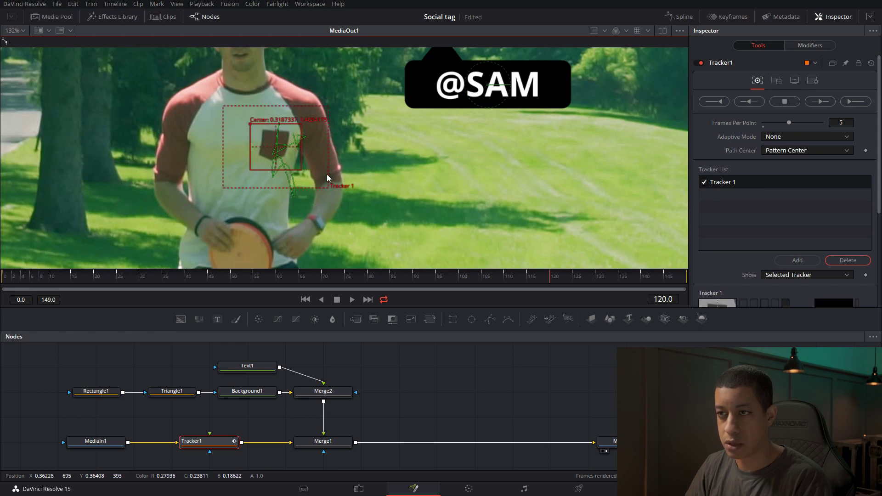
left_click_drag(252, 127, 248, 127)
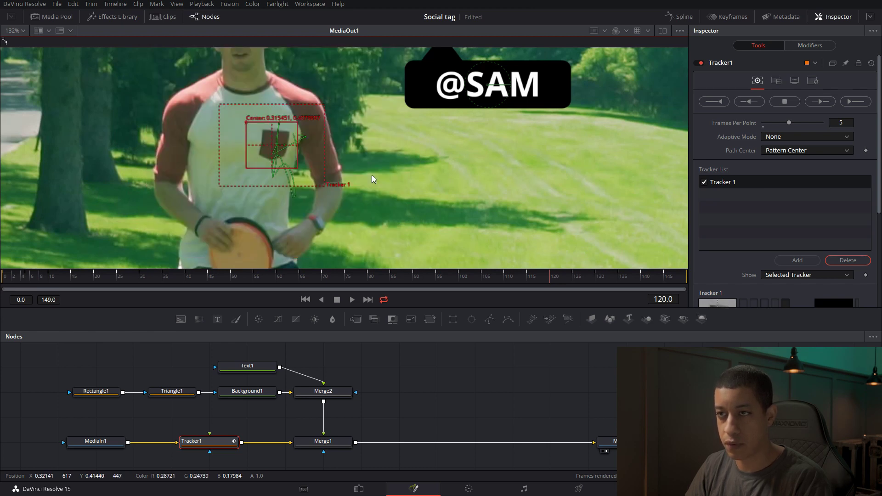
Step: Track the shirt pocket forward from frame 120, check the end of the clip, and save the project
left_click(823, 104)
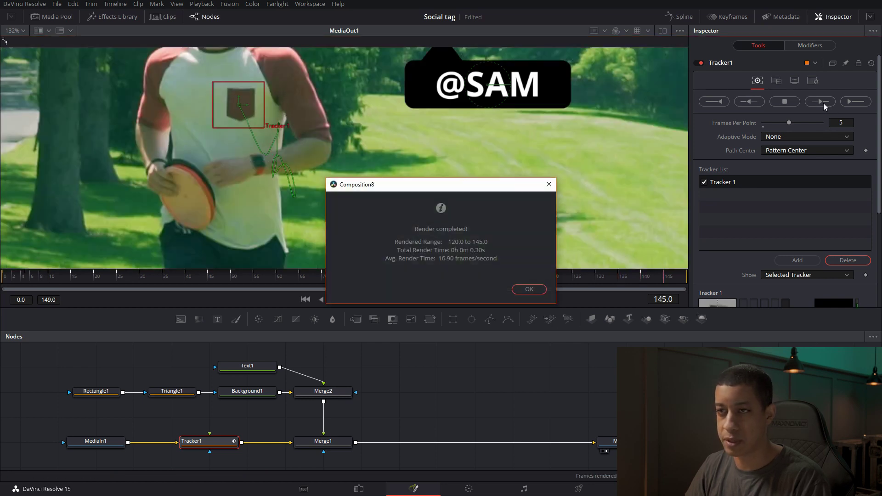
left_click(529, 289)
left_click_drag(558, 279, 673, 281)
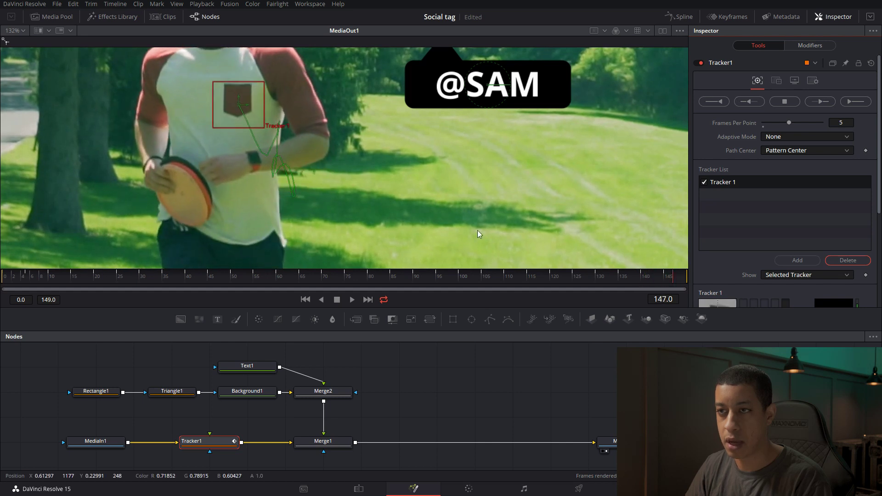
key("ctrl+f")
key("ctrl+s")
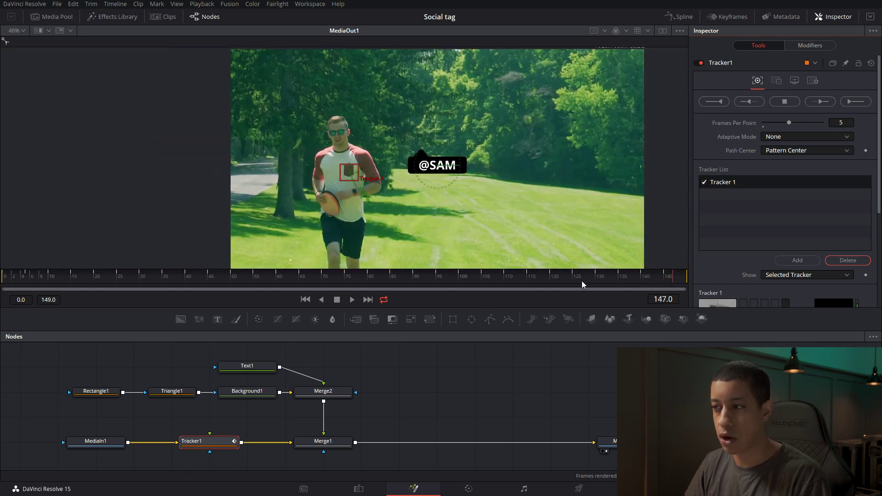
Step: Try offsetting the tag with Merge1's Center at frame 0, and reset the Center to its default
left_click(39, 280)
left_click(305, 299)
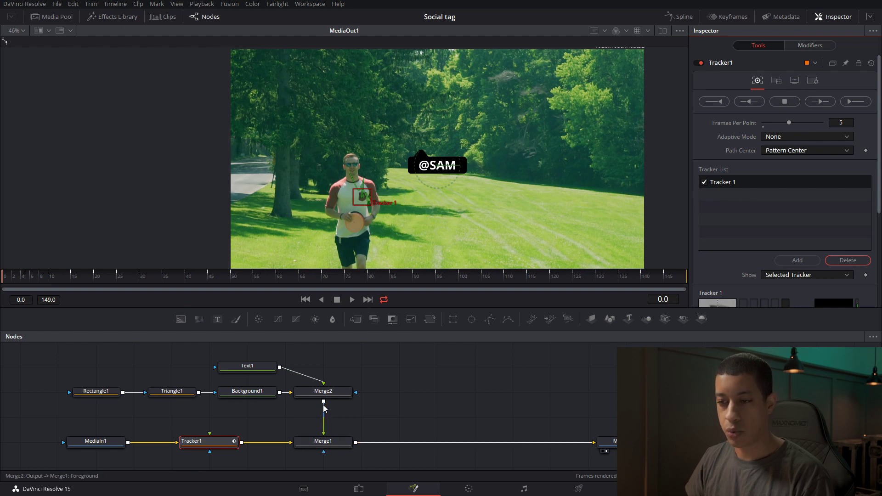
left_click(323, 443)
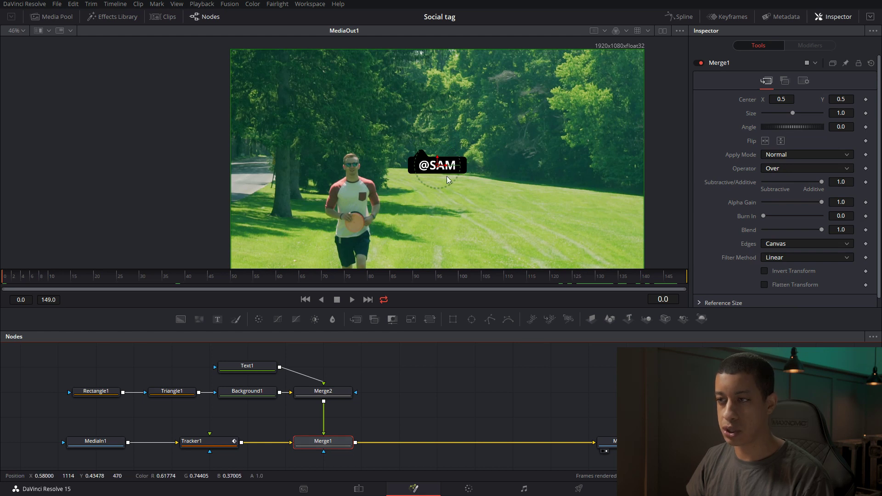
left_click_drag(430, 167, 448, 178)
double_click(744, 104)
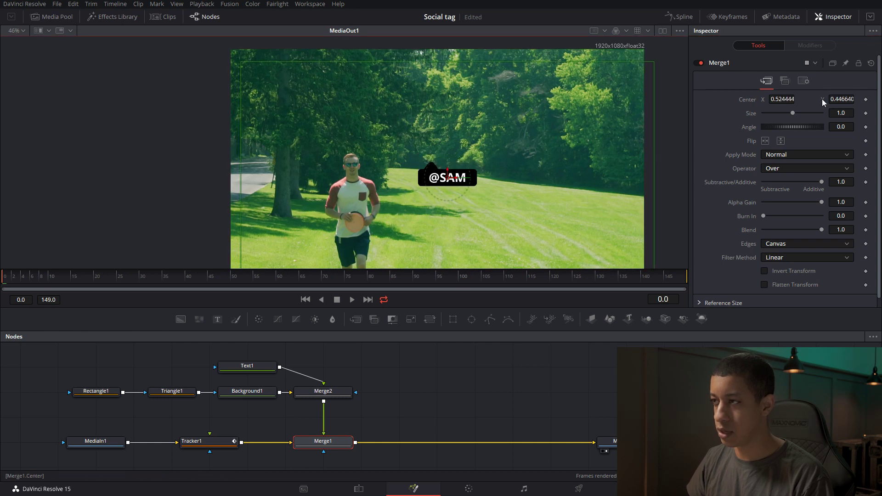
double_click(747, 101)
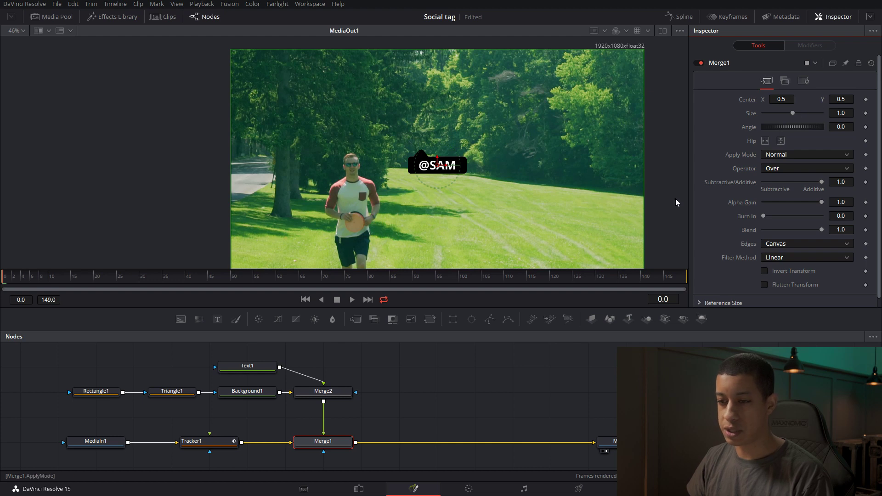
Step: Link Merge1's Center to the tracker with the expression Tracker1.TrackedCenter1
left_click_drag(349, 458, 208, 445)
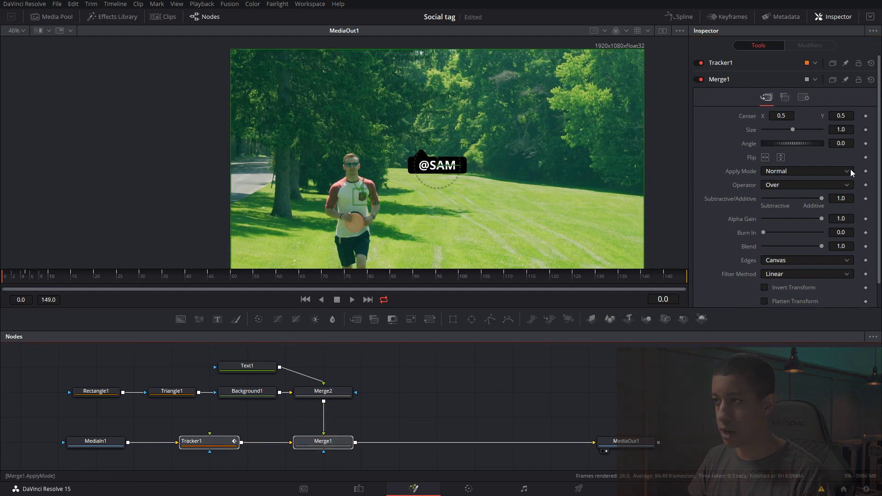
left_click(870, 17)
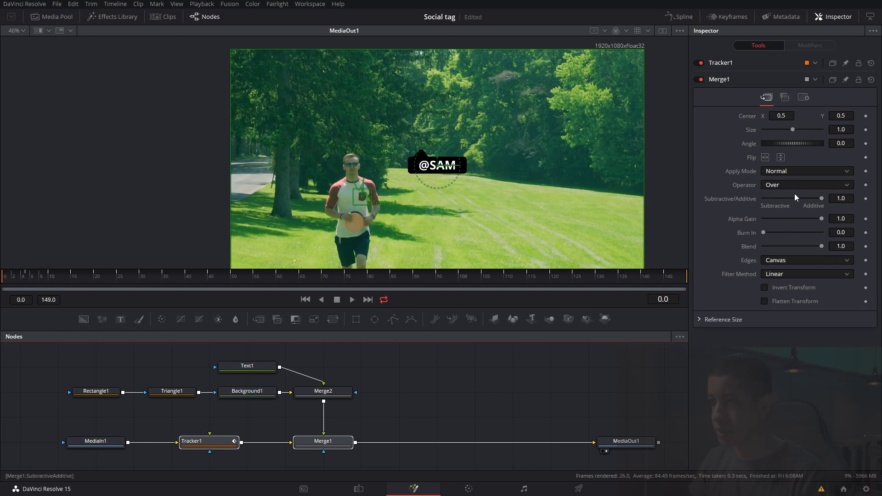
right_click(745, 120)
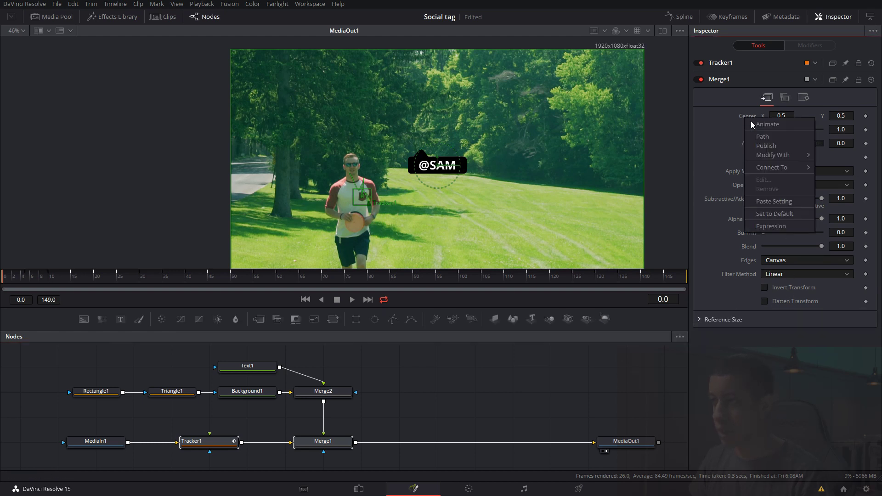
left_click(771, 226)
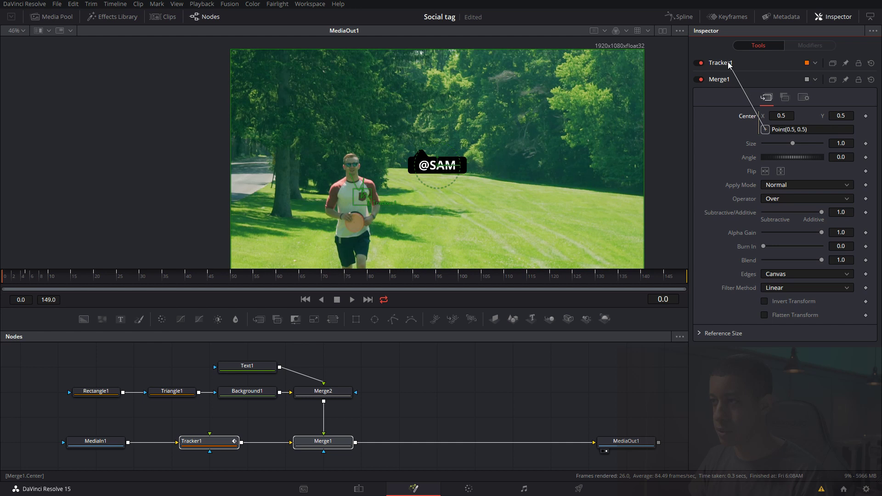
left_click_drag(729, 64, 733, 416)
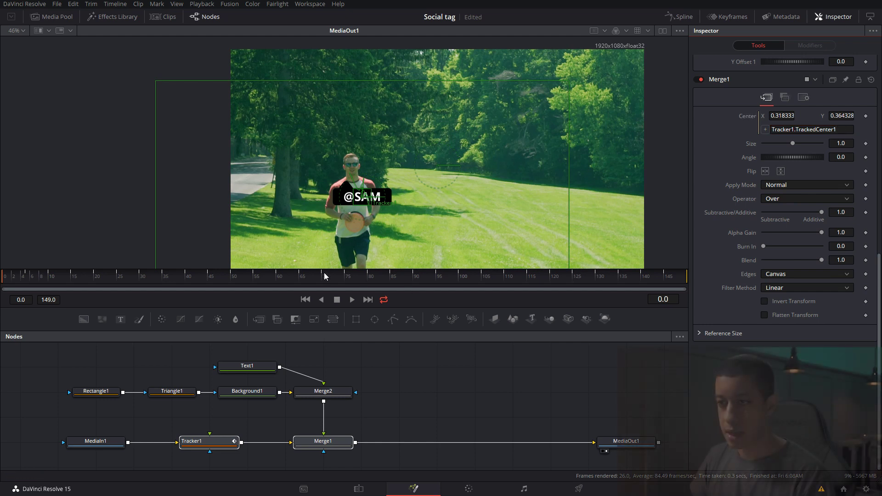
Step: Scrub through the clip to check how the tag follows the man
left_click_drag(216, 281, 3, 292)
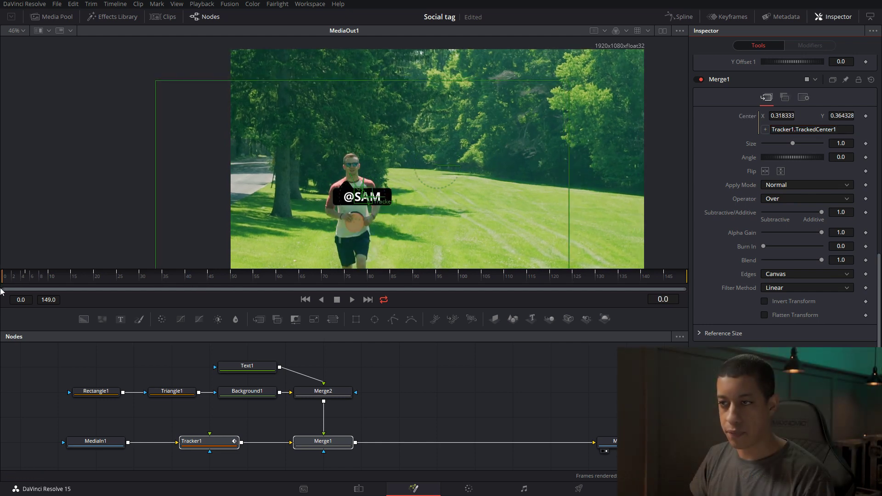
left_click(467, 431)
left_click_drag(29, 277, 168, 284)
left_click_drag(295, 286, 348, 284)
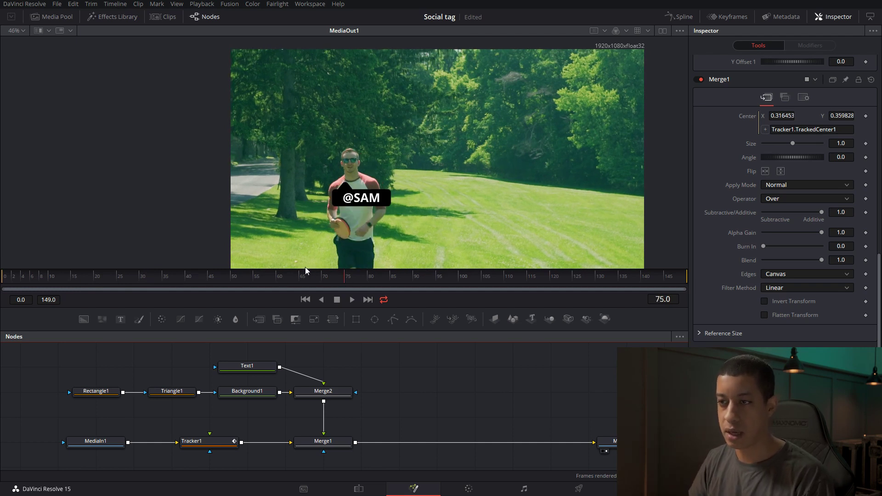
left_click_drag(431, 280, 452, 277)
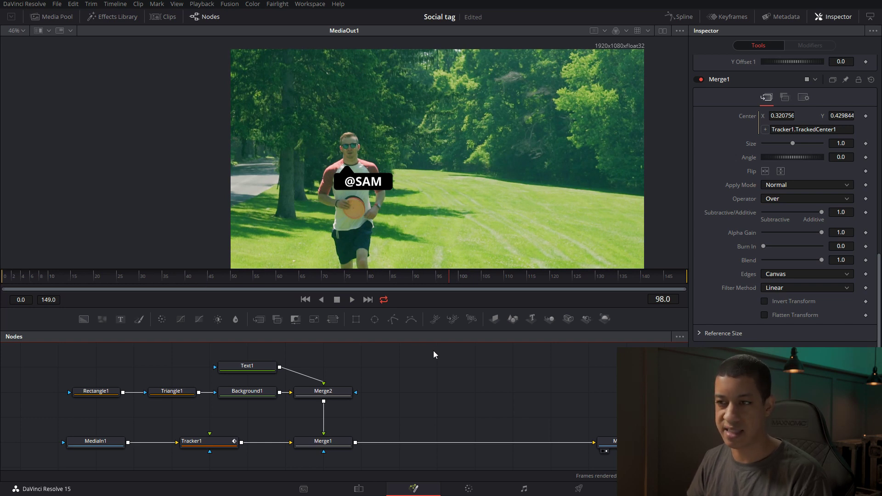
Step: Insert a Transform node between Merge2 and Merge1 and move the tag below the pocket, to about X 0.514, Y 0.417
left_click(338, 397)
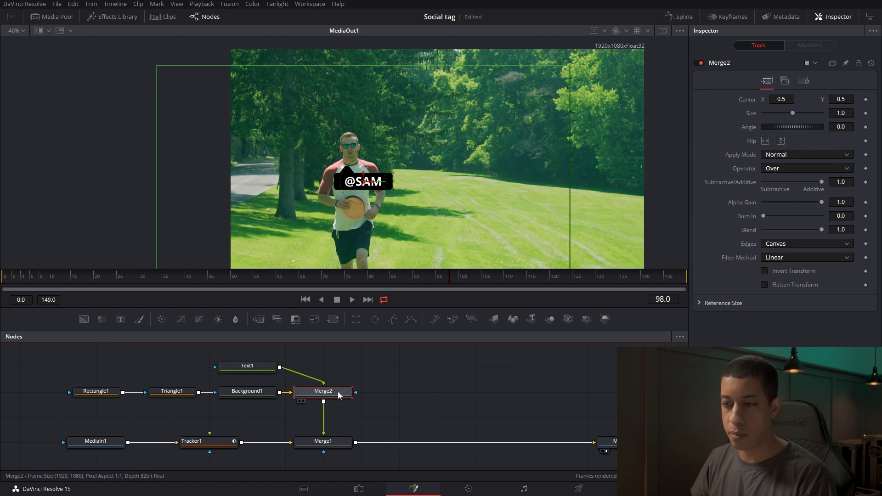
key("shift+space")
type("tra")
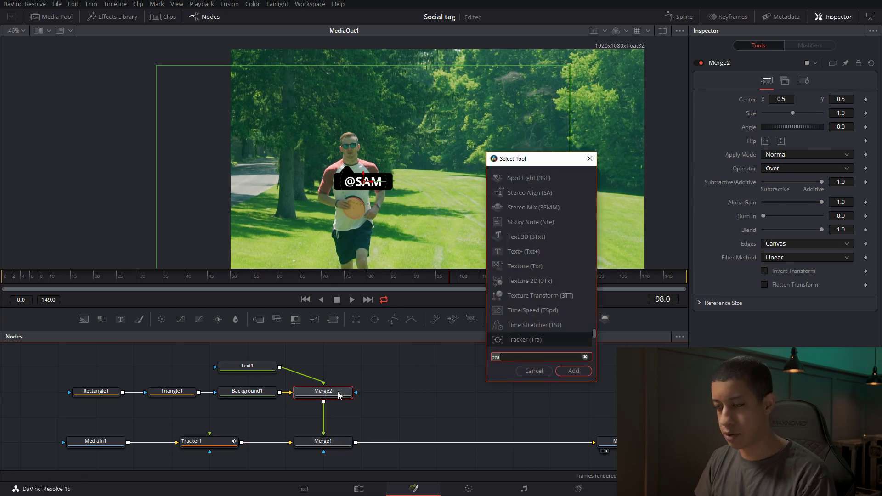
type("nsform")
key("Return")
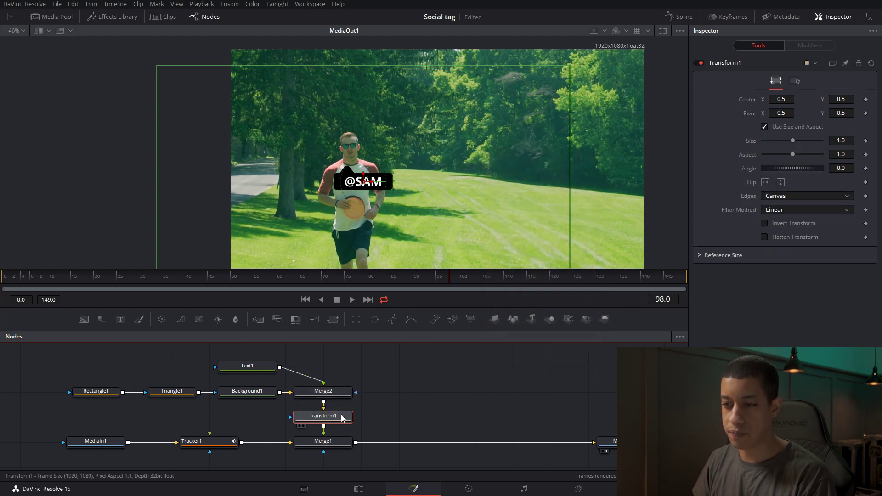
left_click_drag(364, 185, 369, 206)
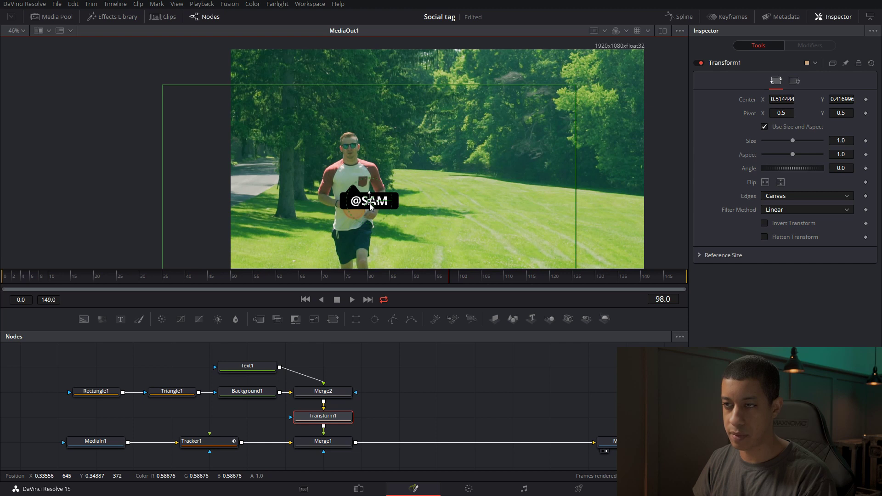
Step: Play the composition from frame 0 to check the offset tag's motion, and save the project
left_click(478, 429)
left_click_drag(118, 276, 2, 285)
key("space")
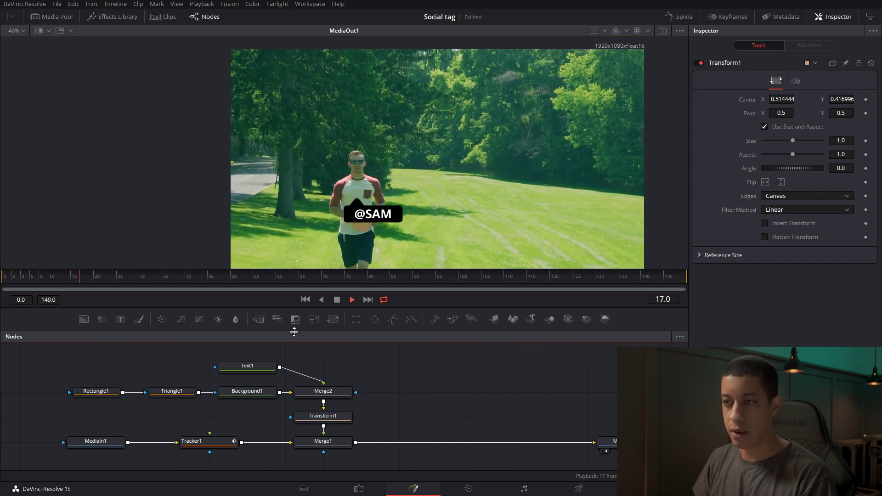
left_click(538, 277)
left_click_drag(538, 277, 572, 278)
key("ctrl+s")
left_click_drag(384, 406, 395, 396)
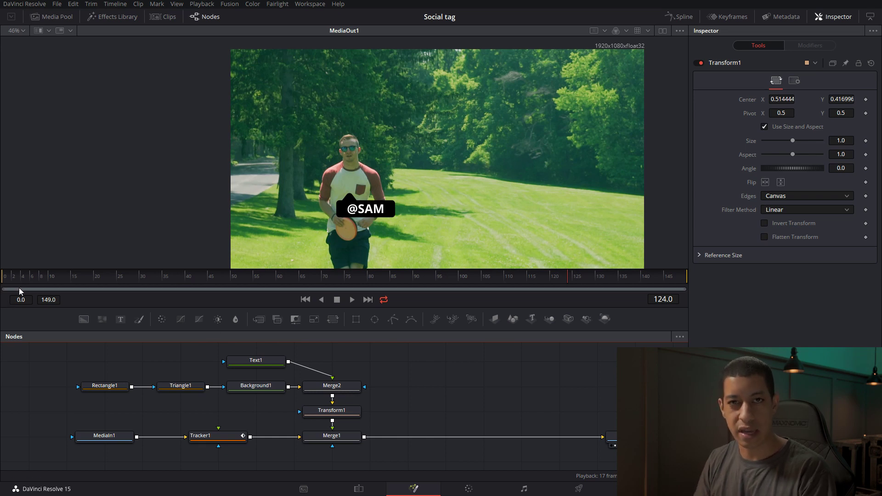
Step: Fade the tag in by keyframing Merge1's Blend at 0.0 on frame 0 and 1.0 on frame 10
left_click(5, 276)
left_click(351, 436)
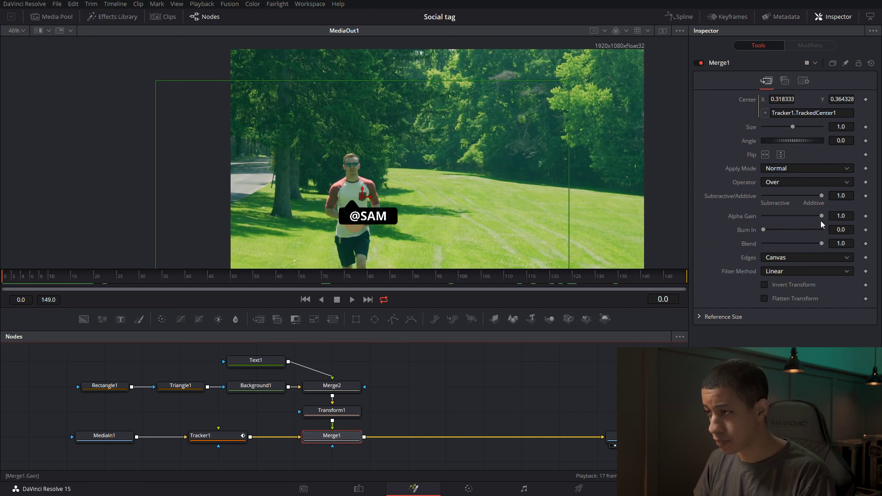
left_click_drag(821, 243, 864, 247)
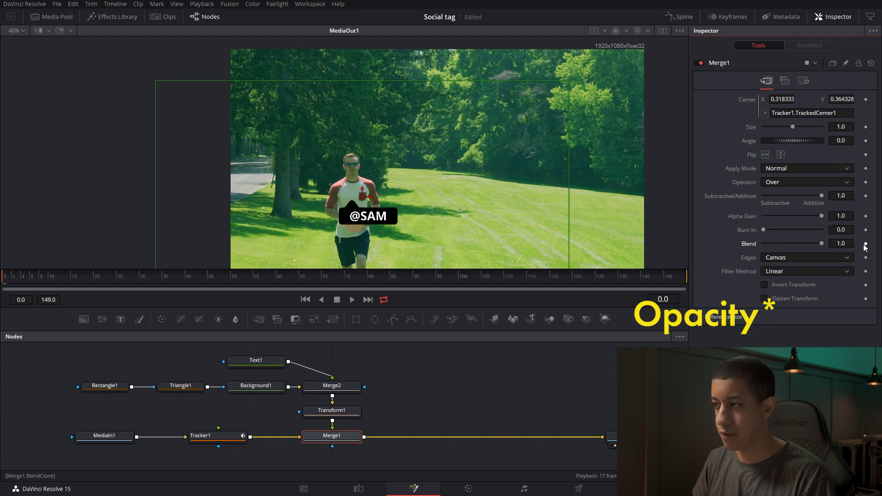
left_click(866, 244)
left_click_drag(822, 243, 740, 249)
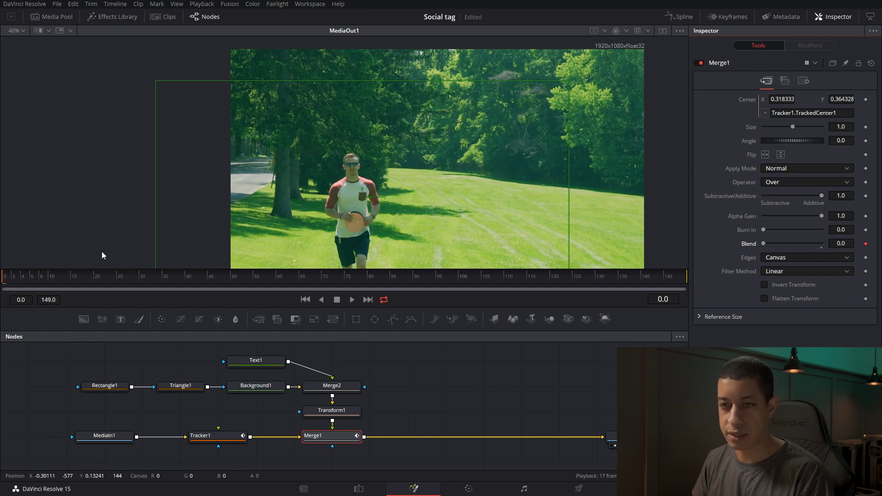
left_click(46, 277)
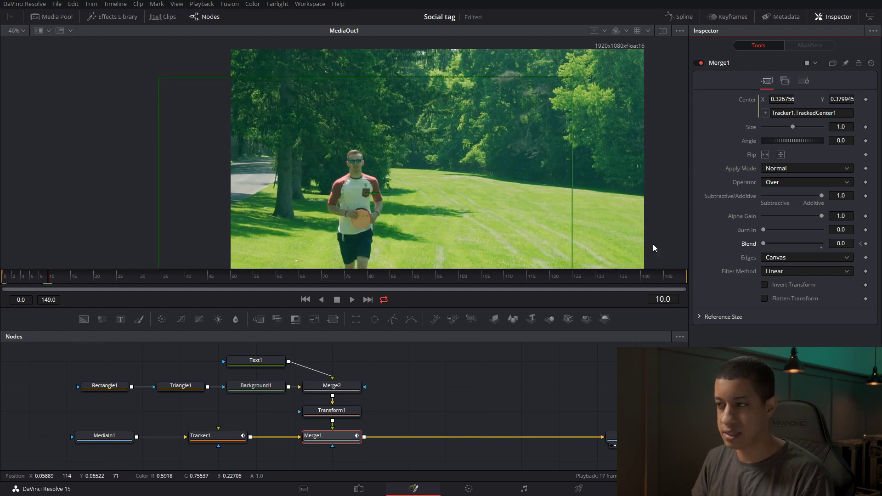
double_click(812, 243)
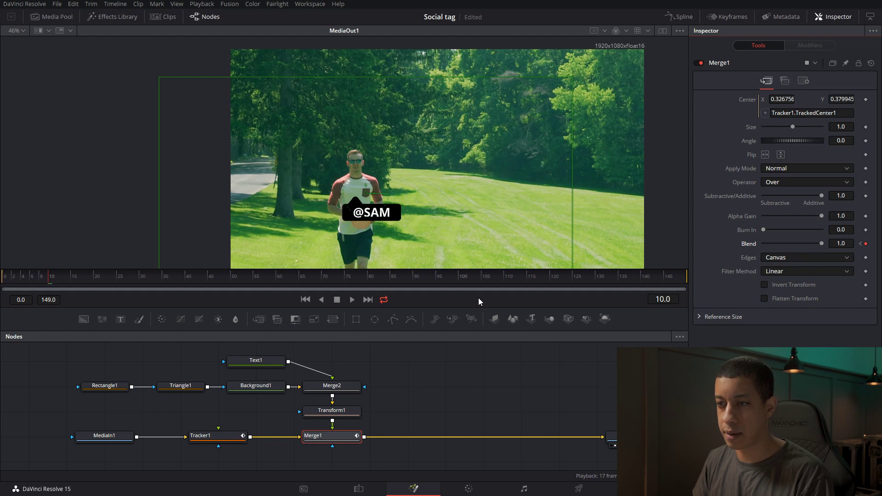
Step: Fade the tag out by keyframing Merge1's Blend at 1.0 on frame 135 and 0.0 on frame 145
left_click_drag(599, 281, 621, 281)
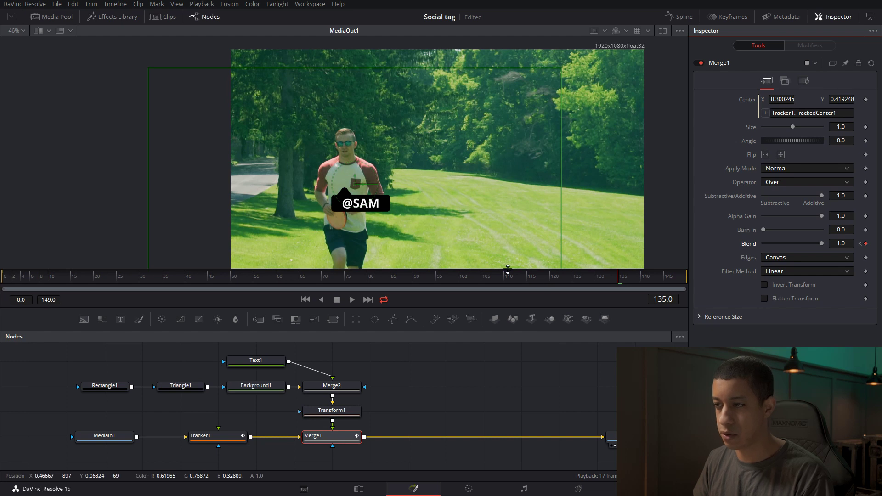
left_click_drag(657, 280, 663, 280)
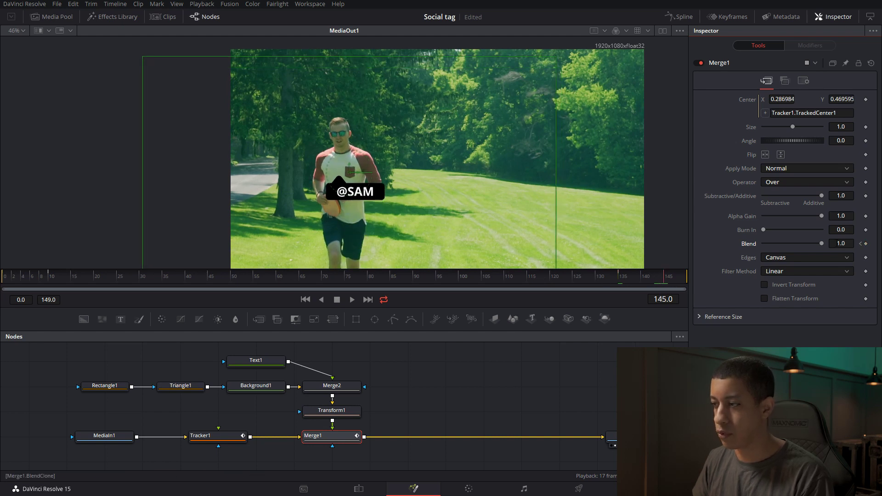
left_click_drag(814, 244, 748, 246)
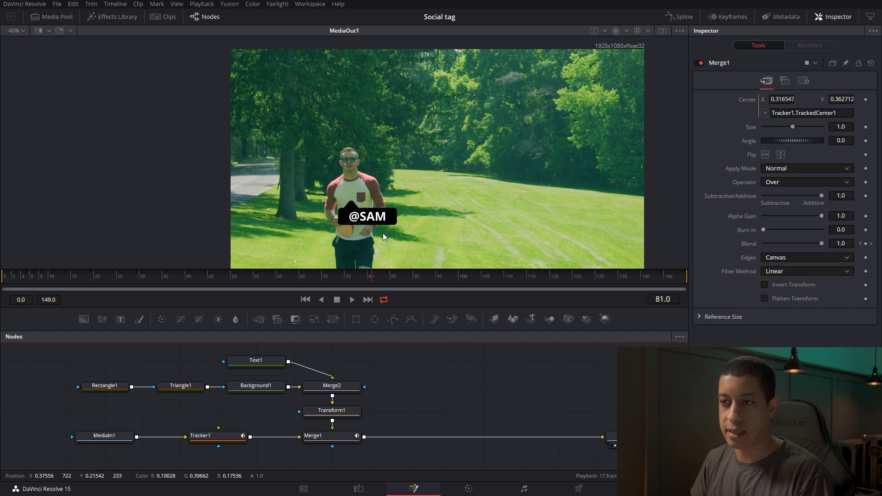
Step: Fit the image to the viewer and switch to the Edit page to see the tag on the timeline
scroll(418, 225, "down", 4)
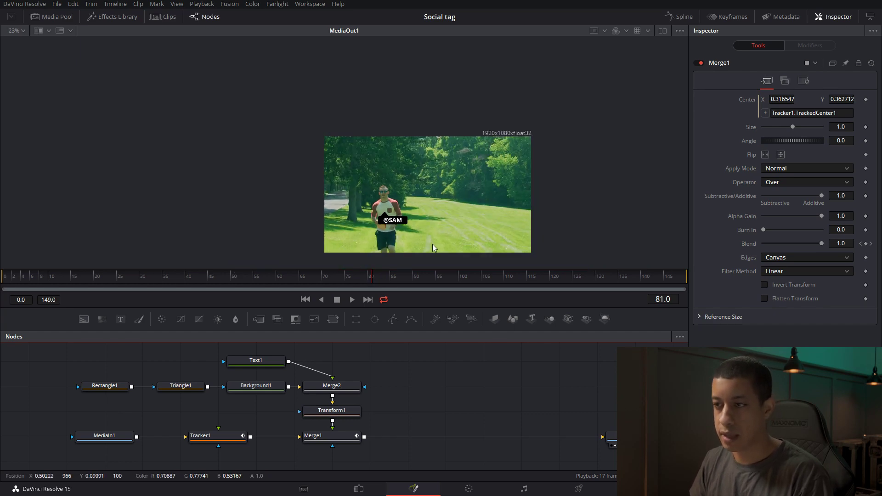
left_click(22, 30)
left_click(13, 42)
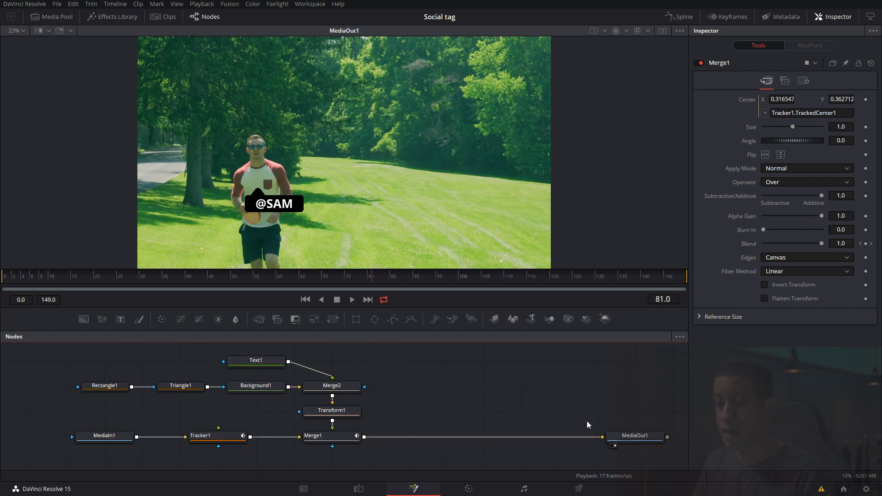
left_click(366, 493)
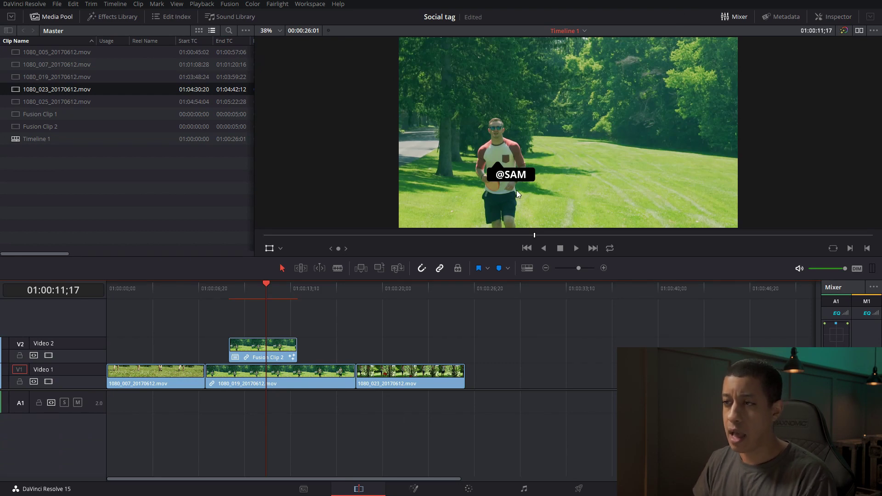
Step: Select Fusion Clip 2 and warm its grade on the Color page by setting Gain to about 1.40 red, 0.91 green and 0.70 blue
left_click_drag(234, 291, 263, 305)
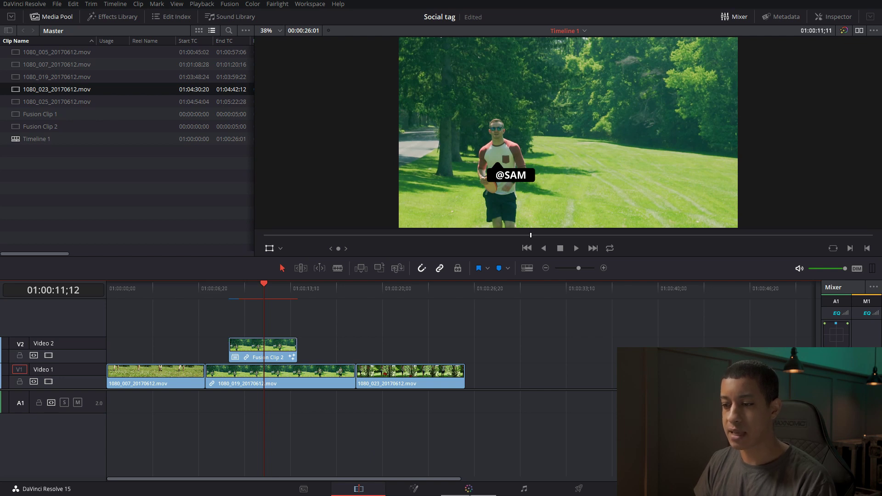
left_click(250, 357)
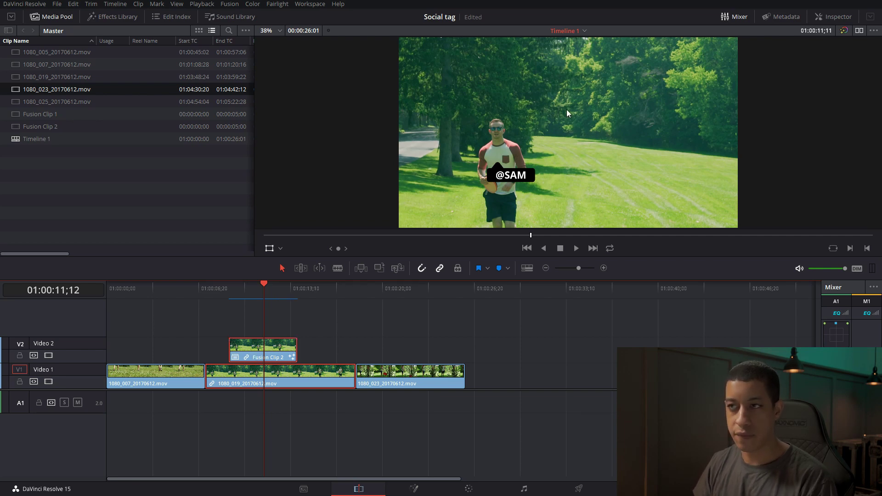
left_click(468, 488)
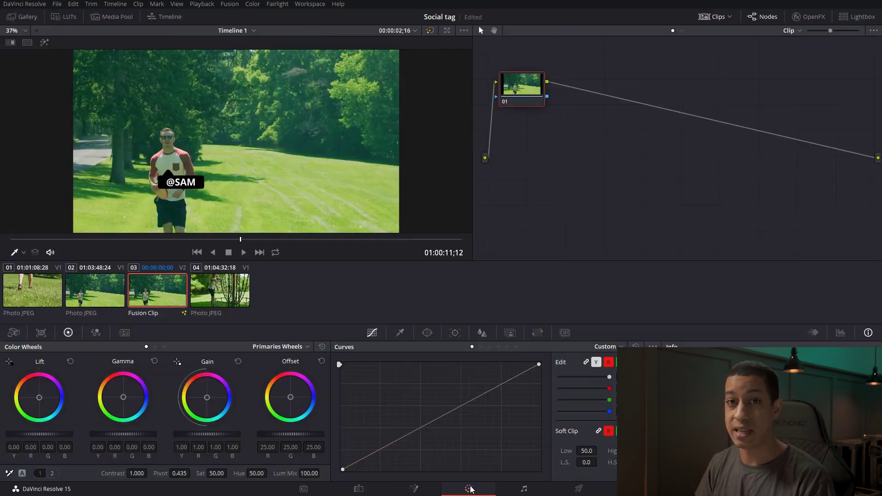
left_click(528, 95)
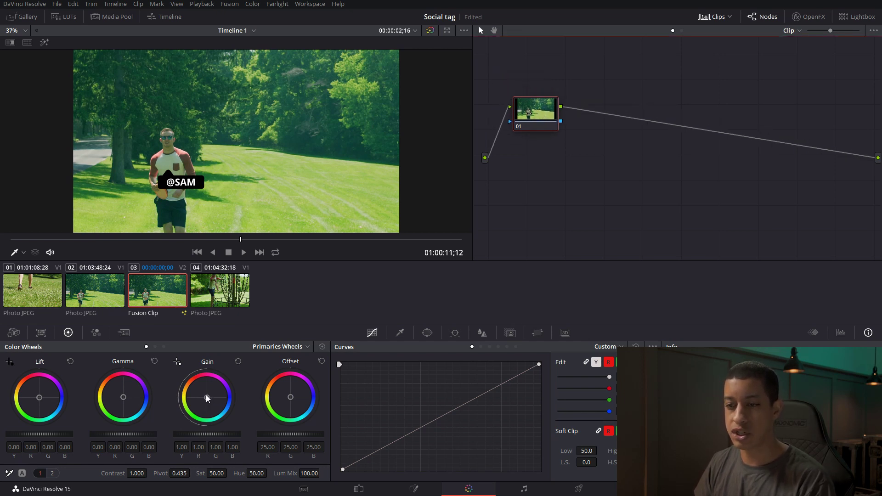
left_click_drag(207, 401, 203, 392)
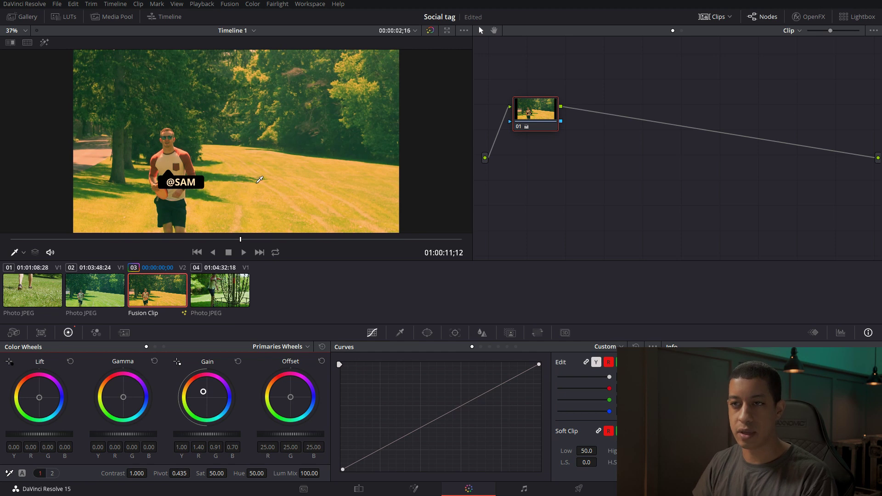
Step: Copy the Fusion clip's grade onto clip 02, the untagged source shot, and return to the Edit page
left_click(102, 305)
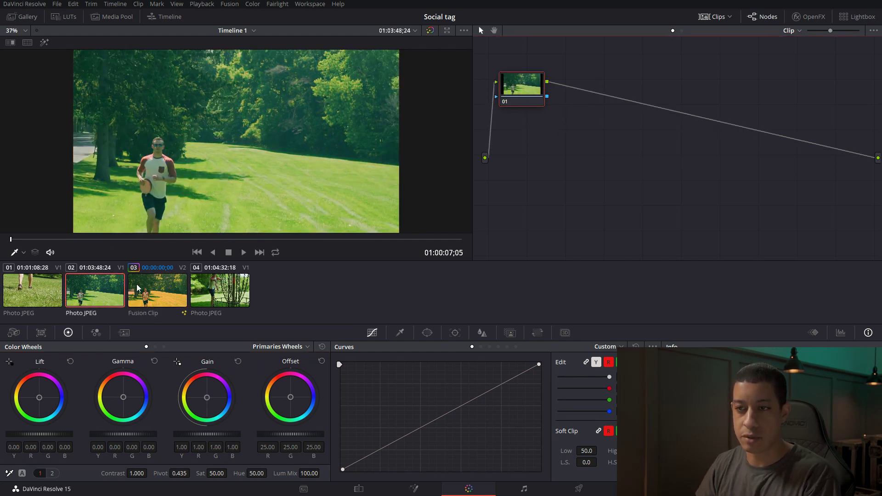
middle_click(153, 296)
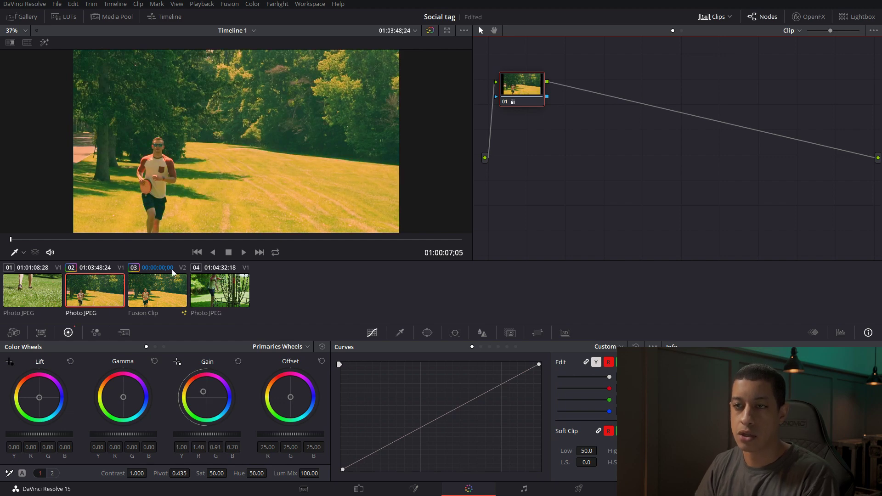
left_click(368, 493)
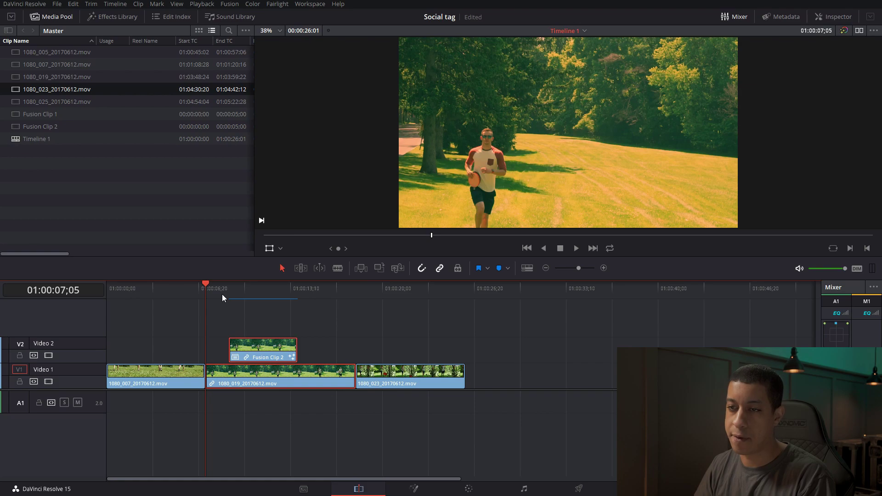
Step: Move the playhead to 01:00:11;07 and view the graded shot full screen to check the tag's color
left_click_drag(223, 293, 261, 294)
key("ctrl+f")
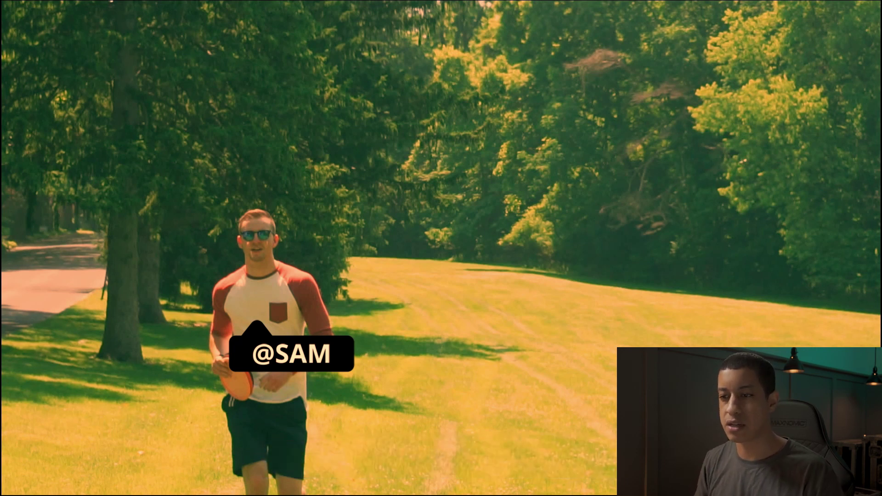
mouse_move(204, 356)
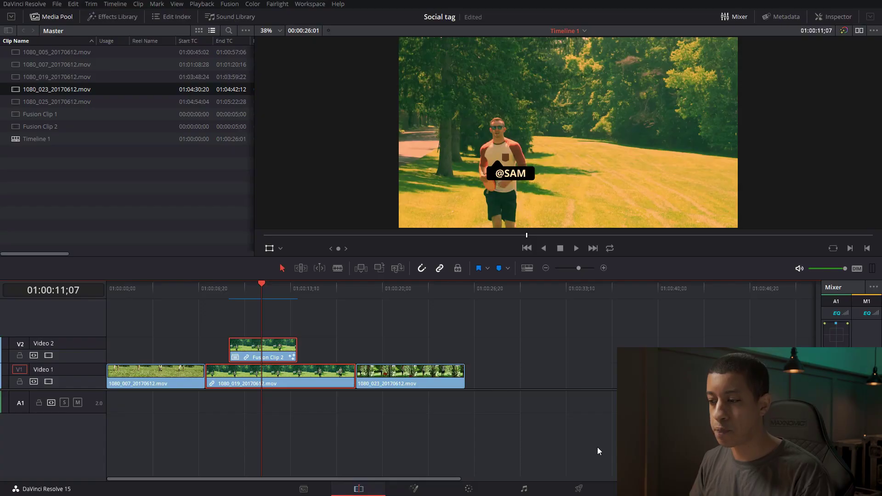
Step: In Fusion Clip 2's composition, disconnect Tracker1 from Merge1 and feed Merge1 a new Background node with Alpha 0.0 instead
left_click(601, 454)
left_click(321, 356)
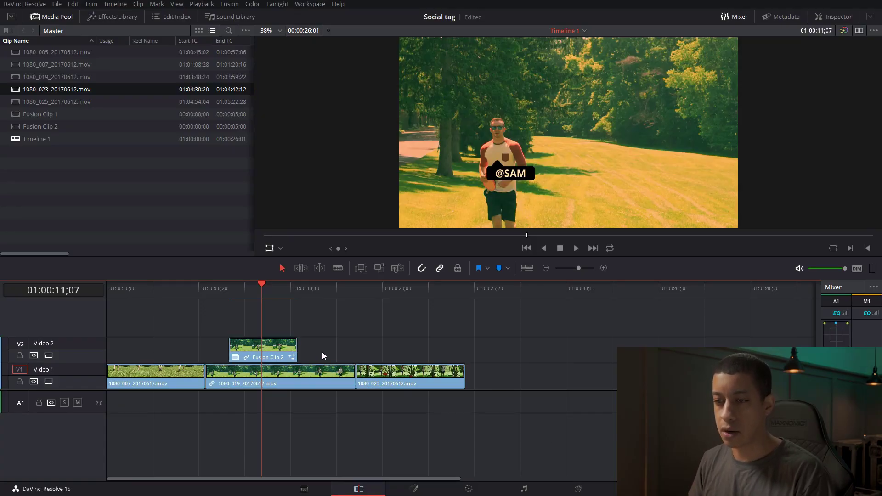
left_click(312, 373)
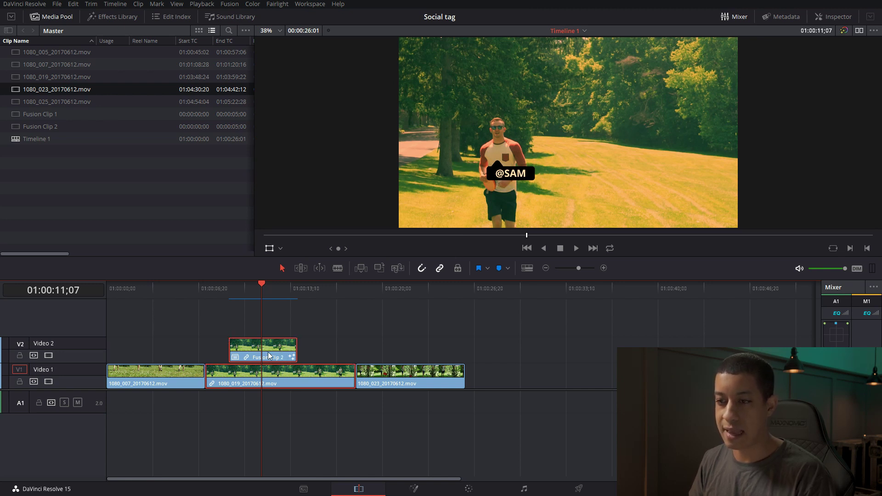
left_click(414, 490)
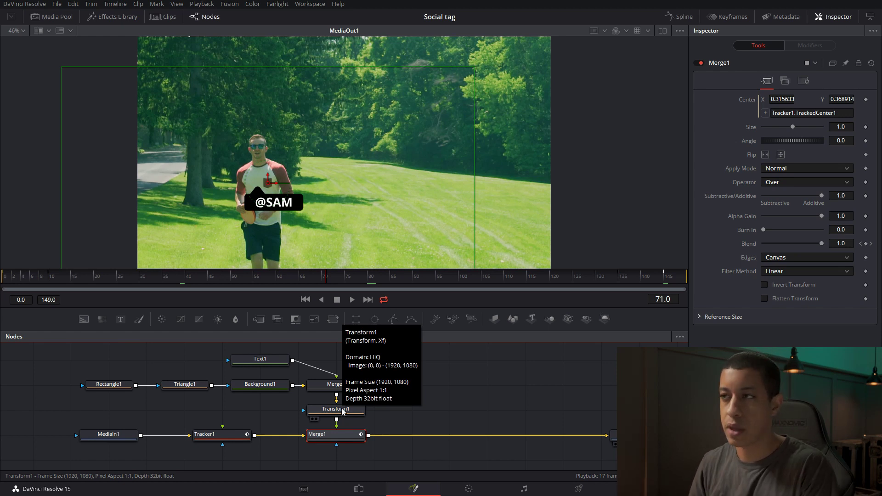
left_click(411, 413)
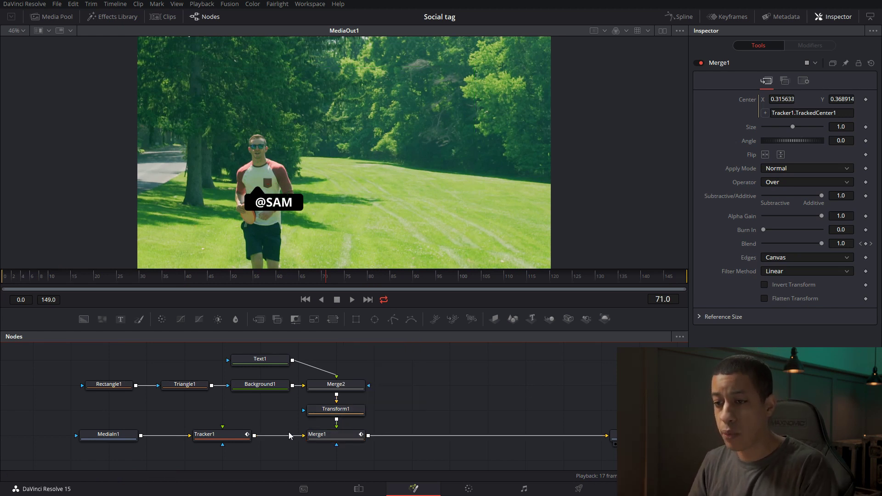
left_click_drag(297, 439, 290, 452)
left_click_drag(232, 434, 192, 434)
left_click_drag(84, 319, 303, 435)
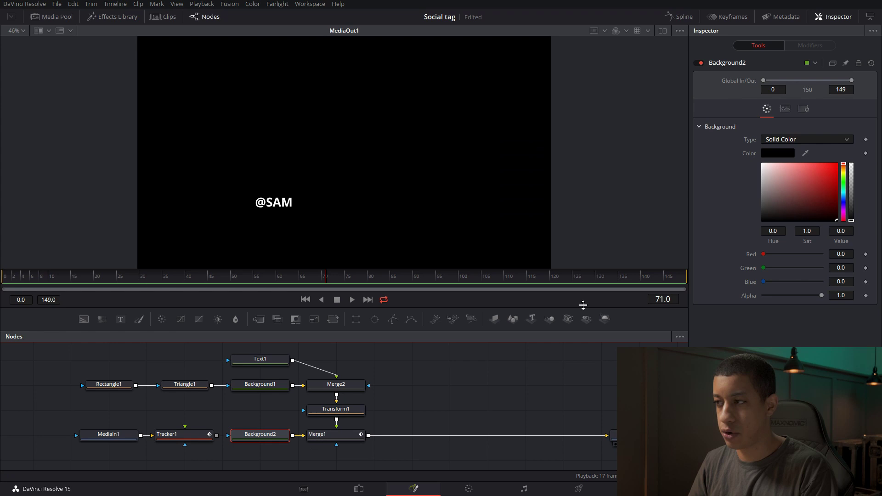
left_click_drag(822, 295, 760, 296)
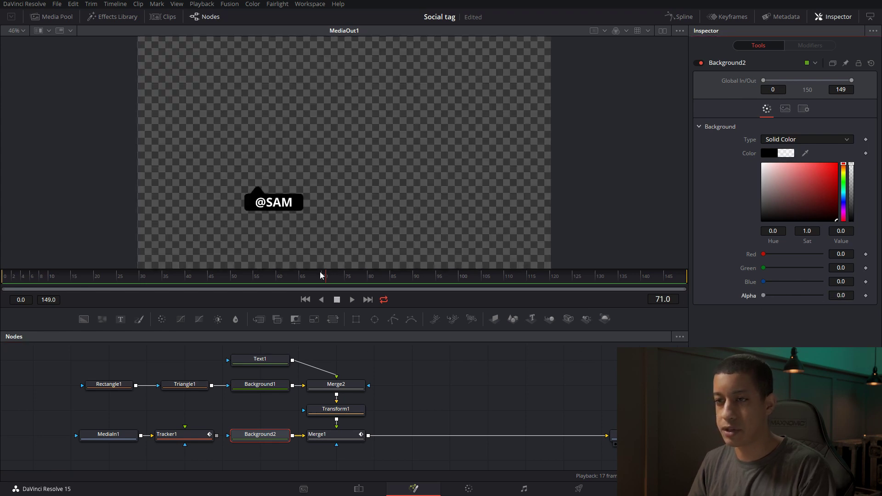
Step: Play the composition from frame 0 to check the tag over transparency, and return to the Edit page
key("space")
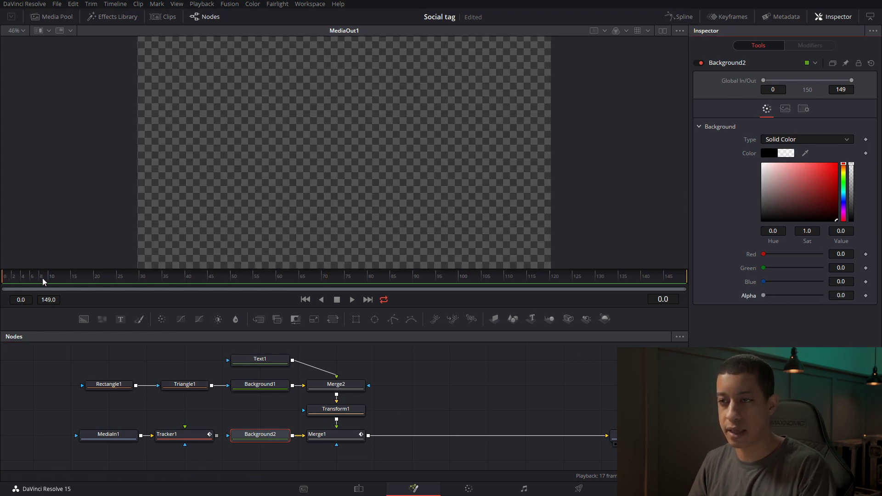
key("space")
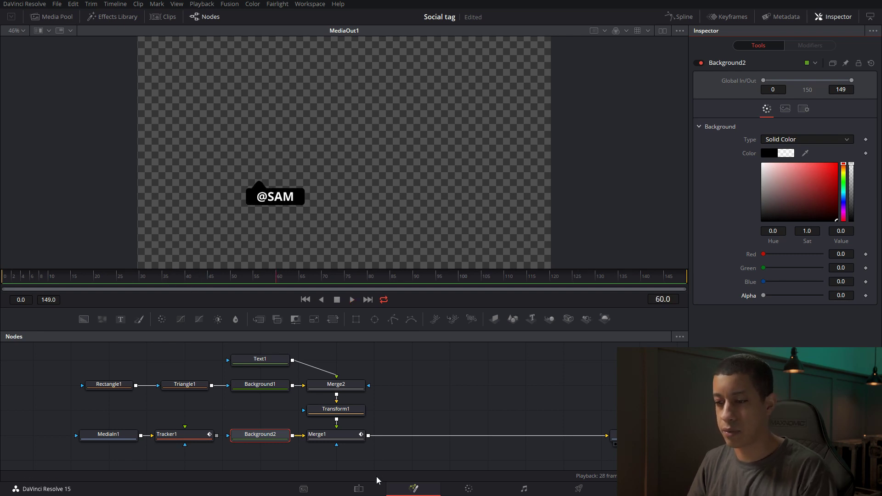
left_click(367, 494)
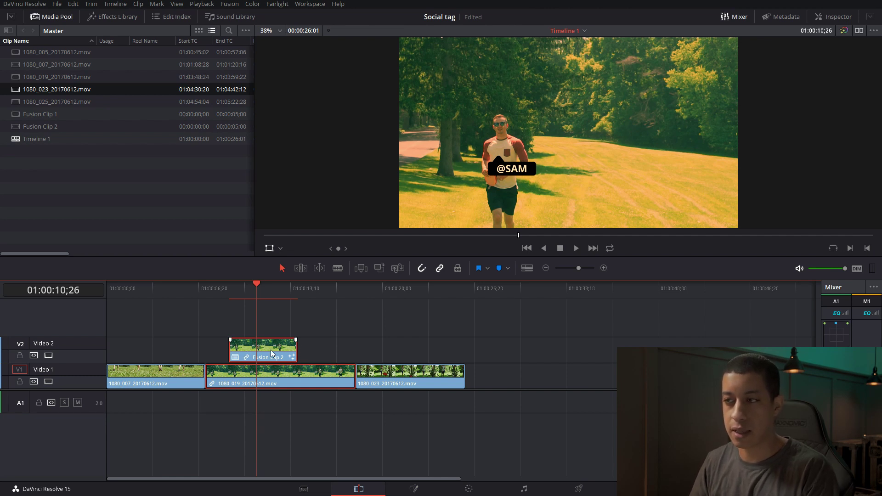
Step: Undo the Gain grade on the Fusion clip on the Color page, and save the project from the Edit page
left_click(447, 490)
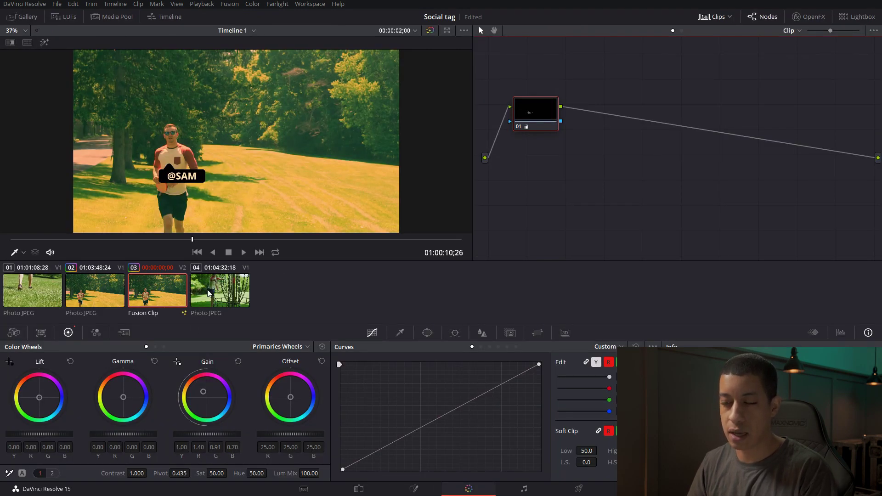
key("ctrl+z")
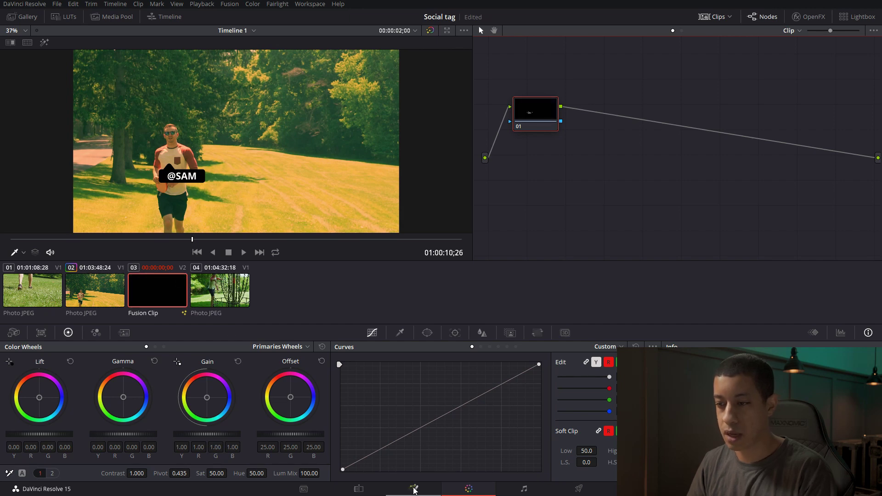
left_click(358, 489)
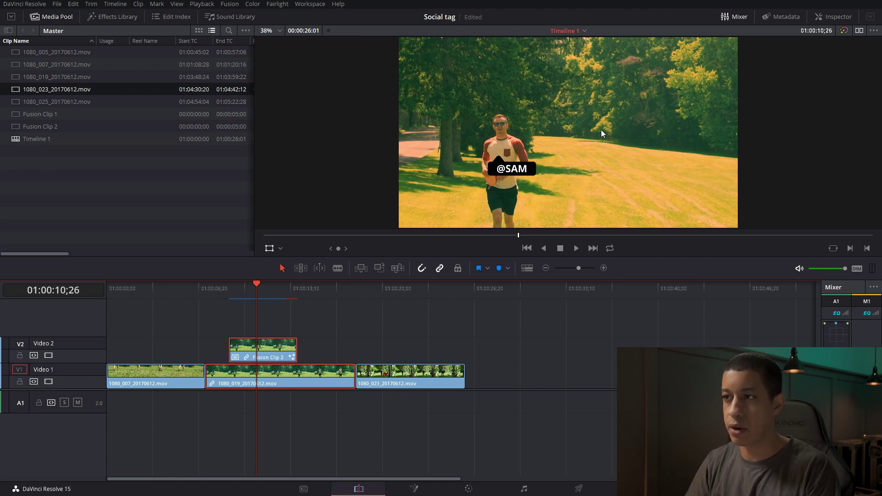
key("ctrl+s")
Step: Switch the Video 1 and Video 2 tracks off and back on to inspect each layer separately, and save the project
left_click(48, 382)
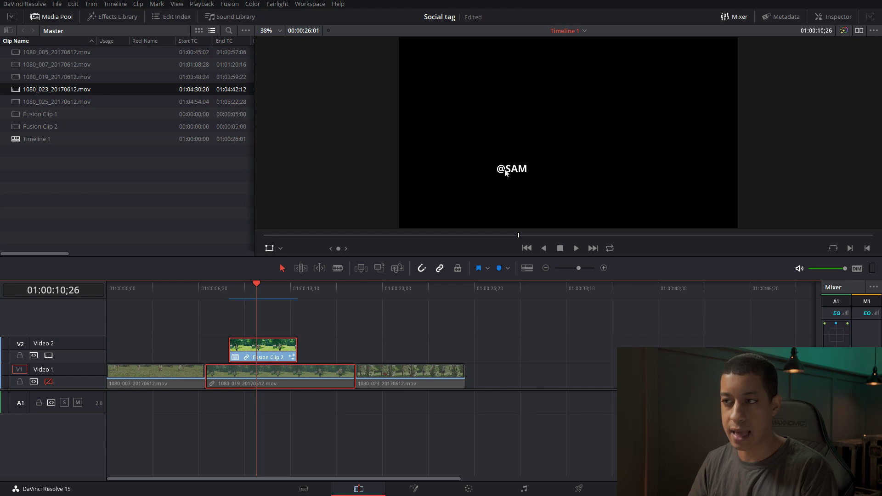
left_click(48, 382)
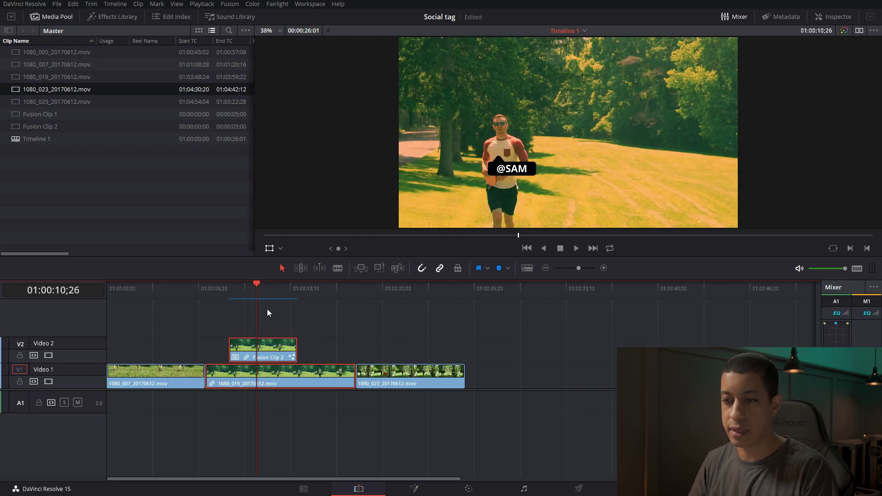
left_click(48, 356)
left_click(48, 356)
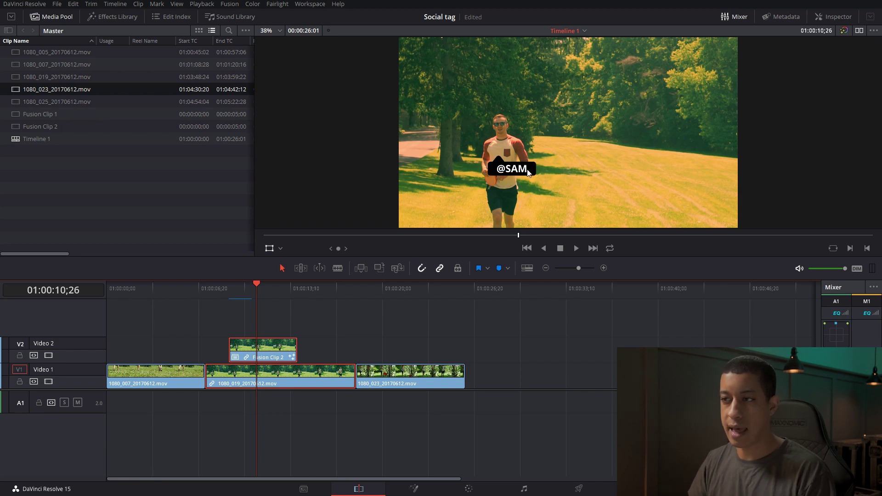
key("ctrl+s")
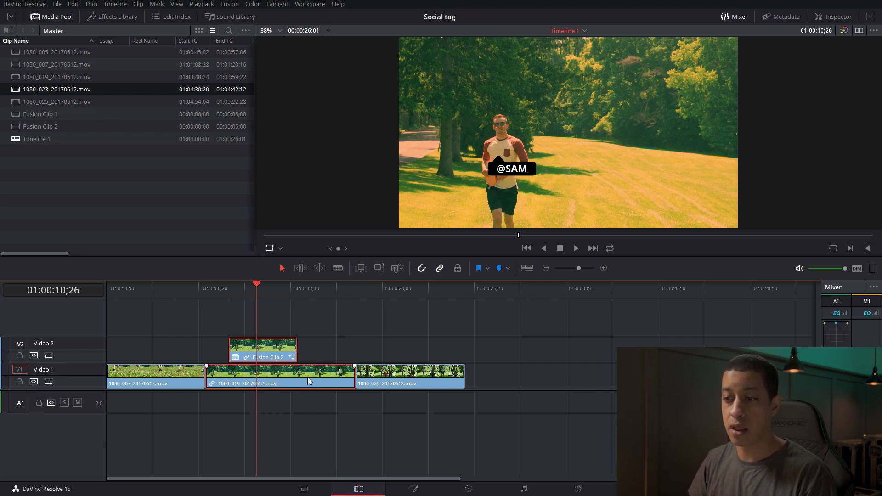
Step: Review the Fusion clip's grade on the Color page and scrub the tag on the edit timeline
left_click(468, 489)
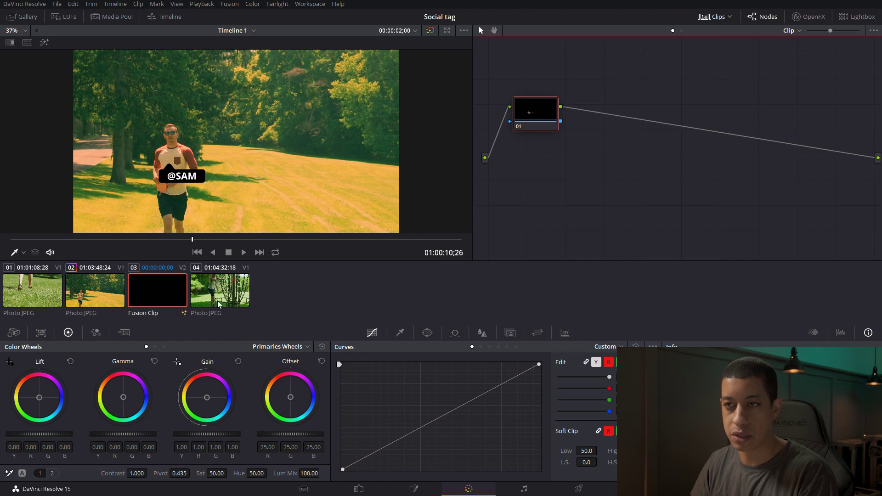
left_click(359, 489)
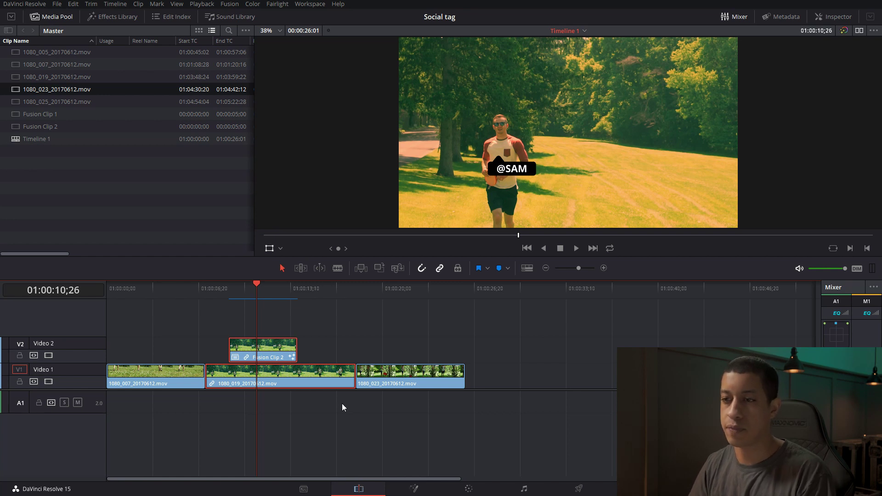
mouse_move(263, 300)
left_mouse_down()
mouse_move(246, 298)
mouse_move(282, 298)
mouse_move(258, 306)
left_mouse_up()
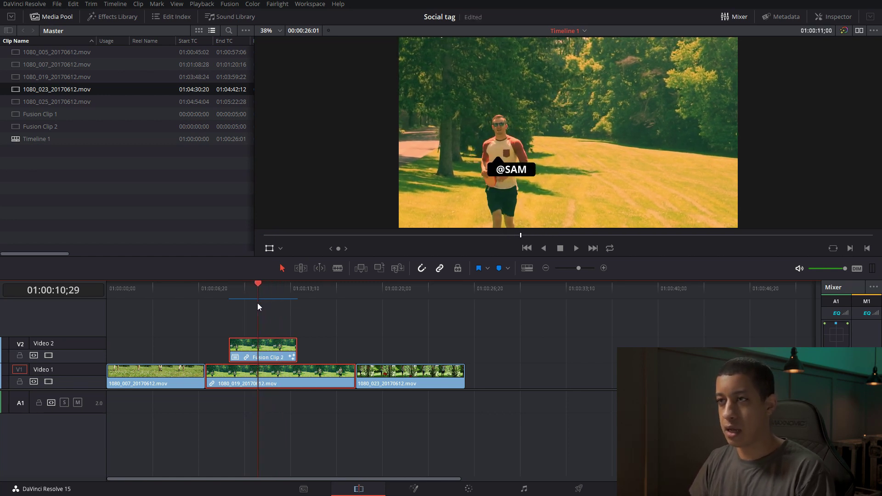